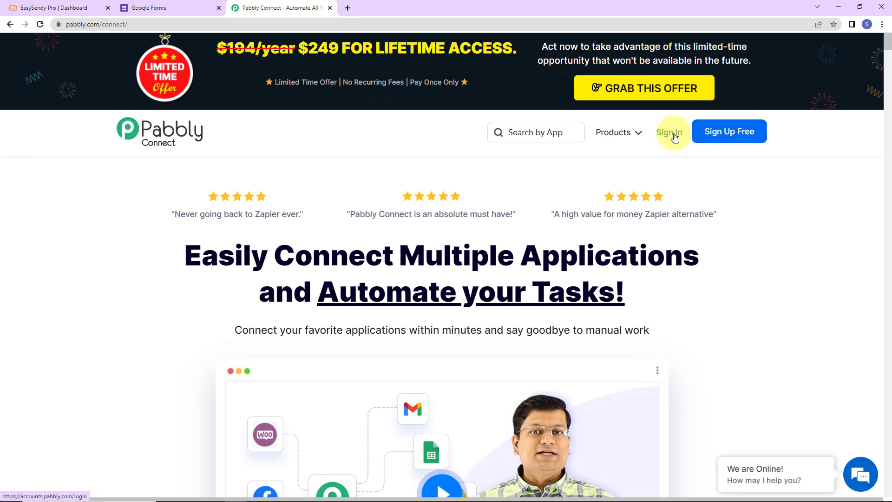
# Access Pabbly Connect and create a workflow named "Add EasySendy Subscribers with Custom Fields from New Google Form Responses"
pyautogui.click(738, 133)
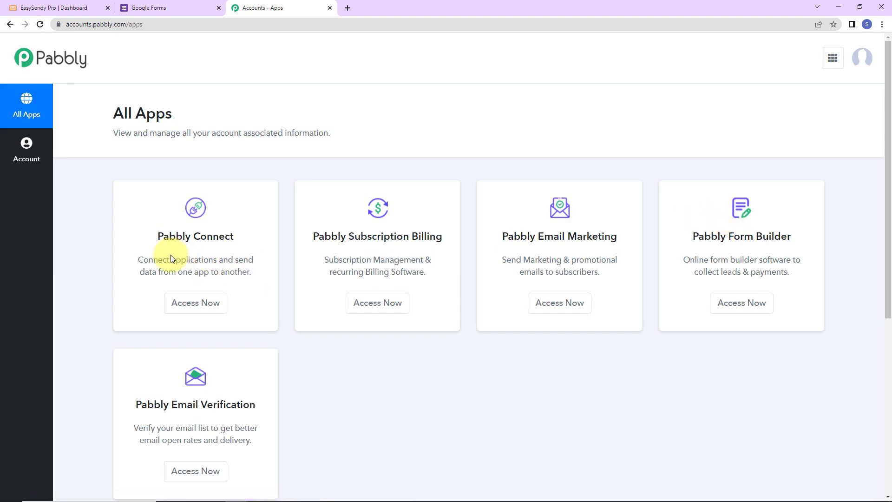
pyautogui.click(179, 304)
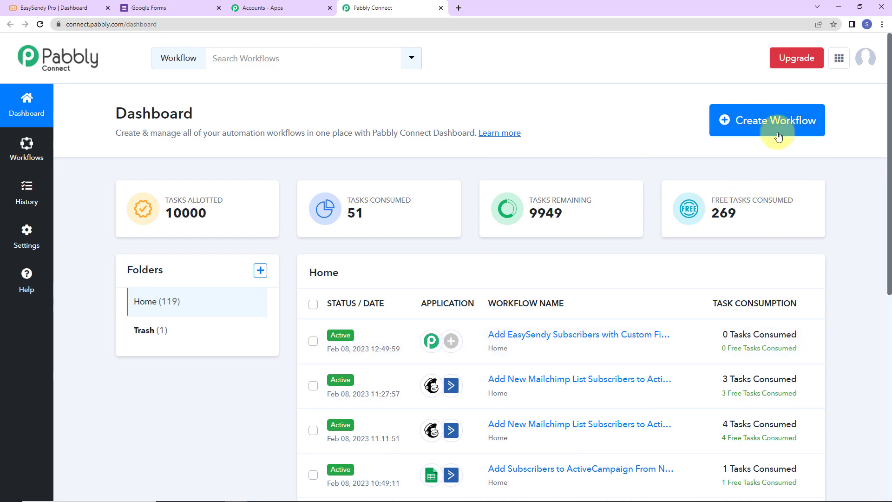
pyautogui.click(771, 129)
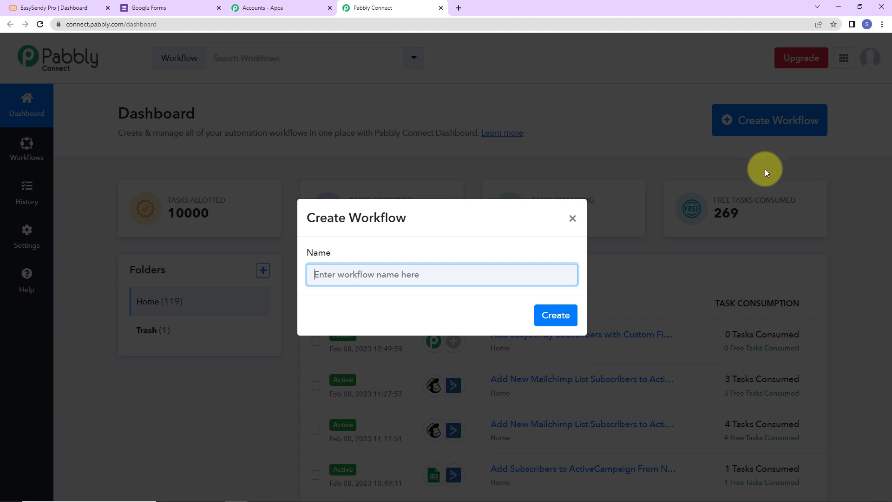
pyautogui.hotkey('ctrl', 'v')
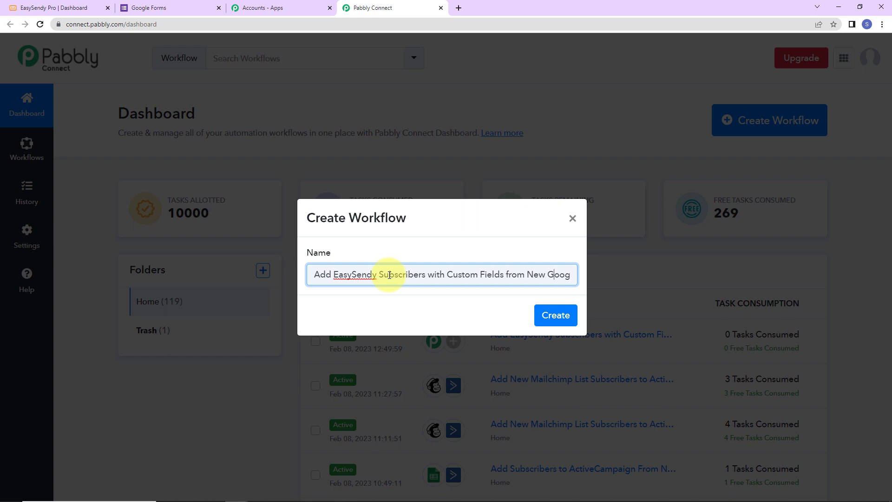
pyautogui.press('Right')
pyautogui.press('Right')
pyautogui.press('Right')
pyautogui.press('Right')
pyautogui.press('Right')
pyautogui.press('Right')
pyautogui.press('Right')
pyautogui.press('Right')
pyautogui.press('Right')
pyautogui.press('Right')
pyautogui.press('Right')
pyautogui.press('Right')
pyautogui.press('Right')
pyautogui.press('Right')
pyautogui.press('Right')
pyautogui.press('Right')
pyautogui.press('Right')
pyautogui.press('Right')
pyautogui.press('Right')
pyautogui.press('Right')
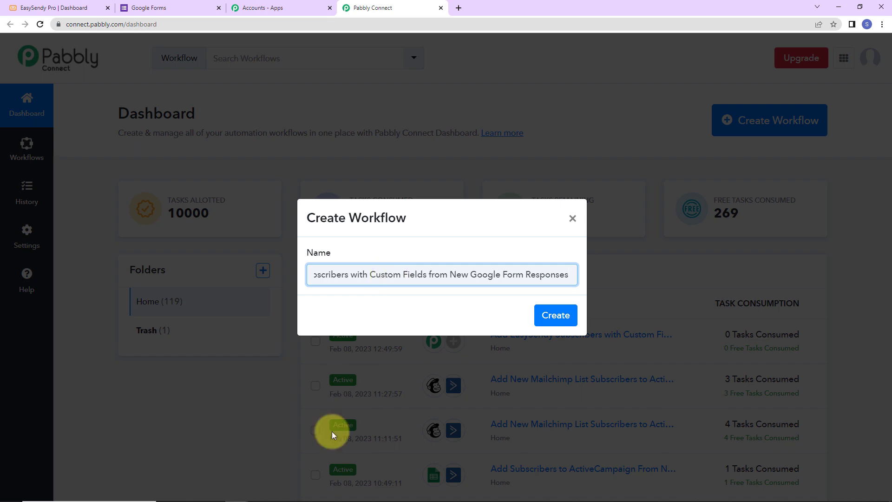
pyautogui.click(558, 320)
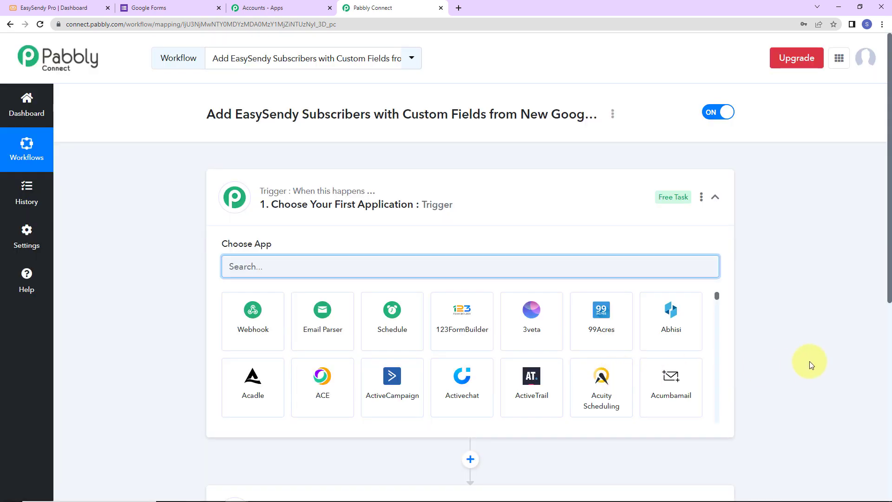
# Set the workflow's trigger app to Google Forms with the New Response Received event and locate its webhook URL
pyautogui.scroll(-2, 541, 218)
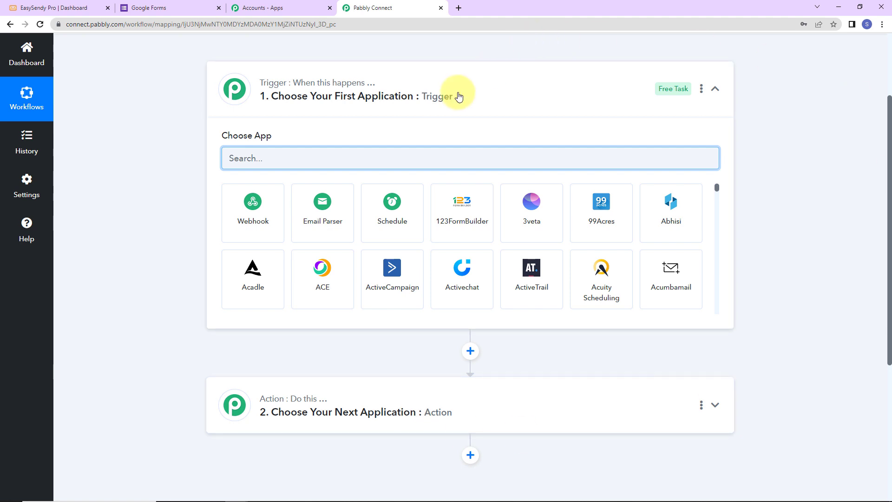
pyautogui.write('goog')
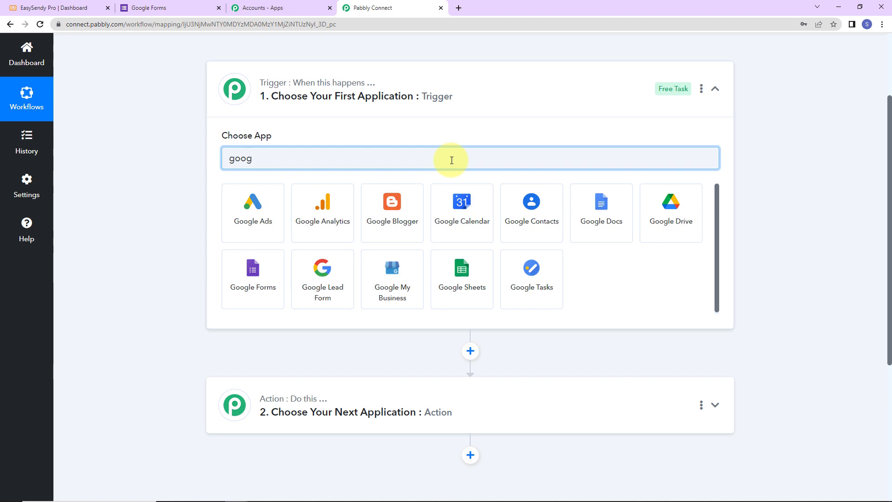
pyautogui.click(247, 263)
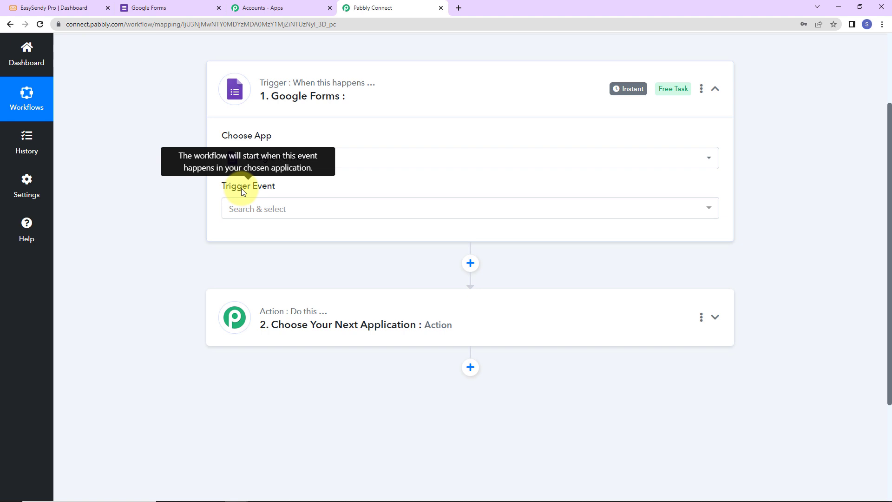
pyautogui.click(254, 211)
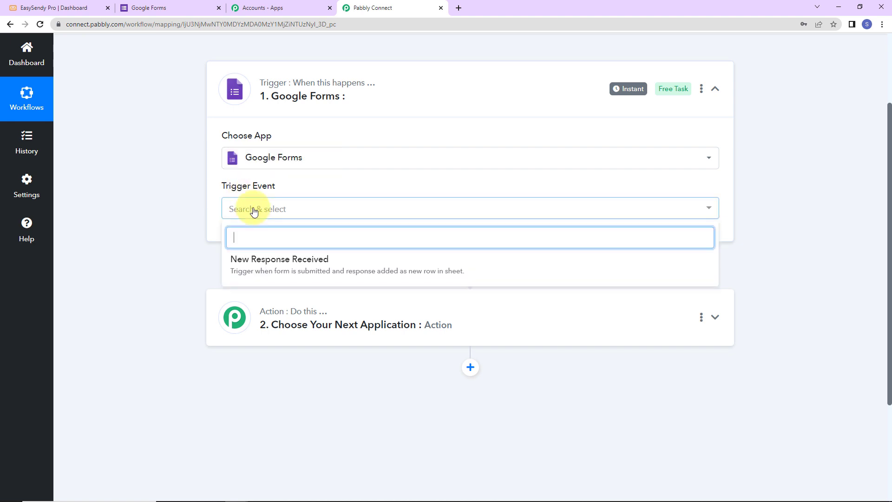
pyautogui.click(256, 261)
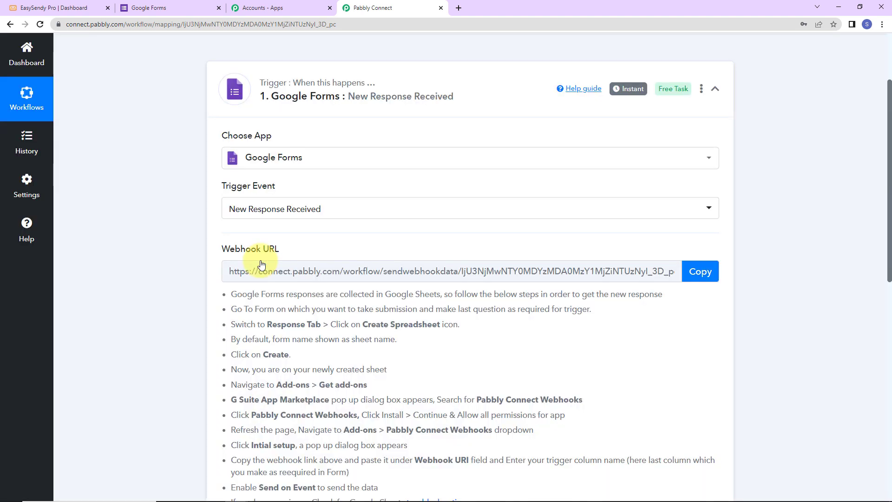
pyautogui.scroll(-2, 807, 259)
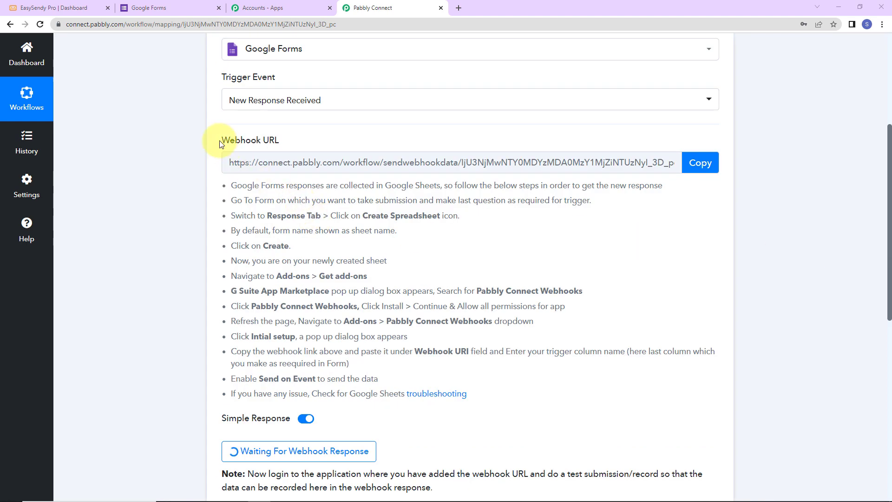
pyautogui.moveTo(221, 144); pyautogui.dragTo(295, 142)
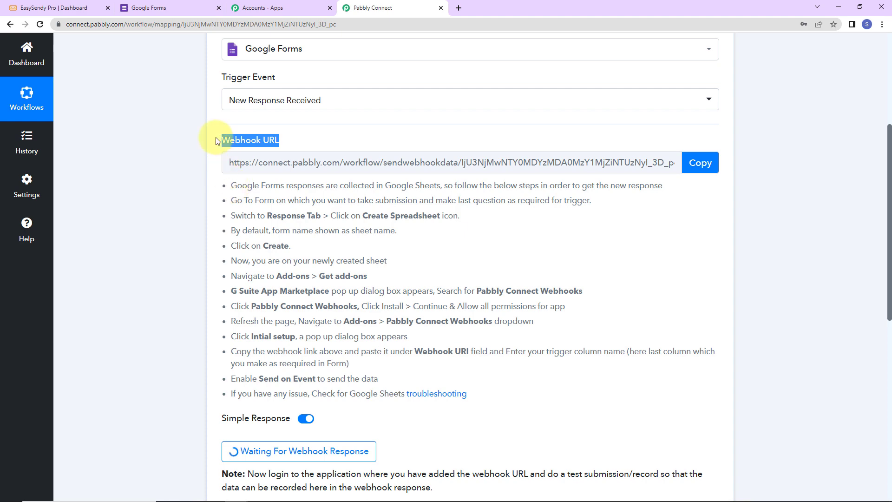
# Switch to Google Forms, open the Registration Form and check its questions, including whether the final Email Address question is required
pyautogui.click(169, 8)
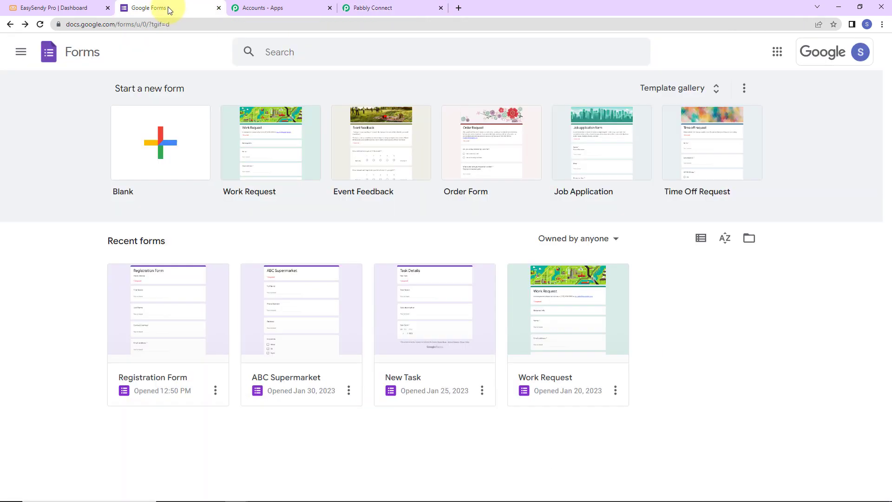
pyautogui.click(175, 341)
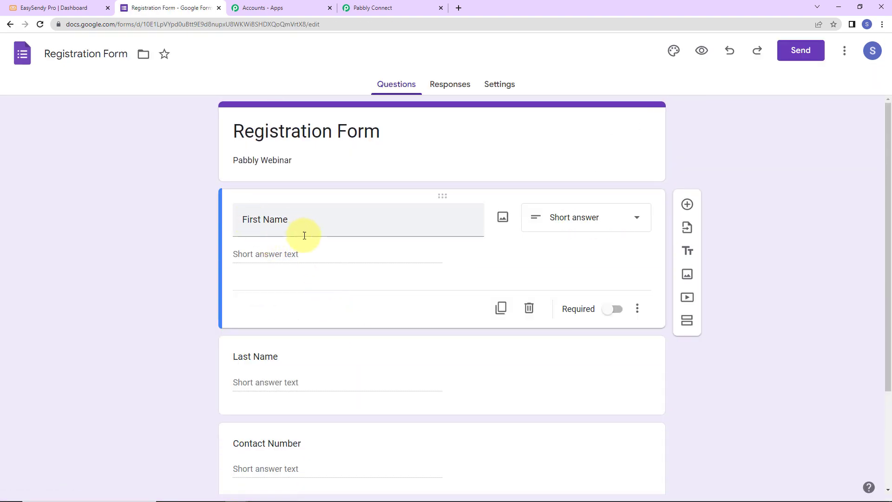
pyautogui.scroll(-2, 316, 279)
pyautogui.scroll(-1, 312, 339)
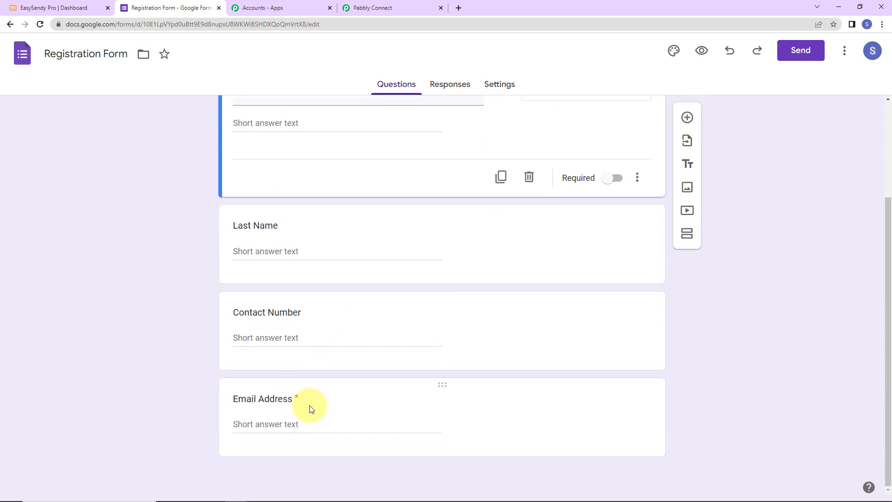
pyautogui.click(397, 9)
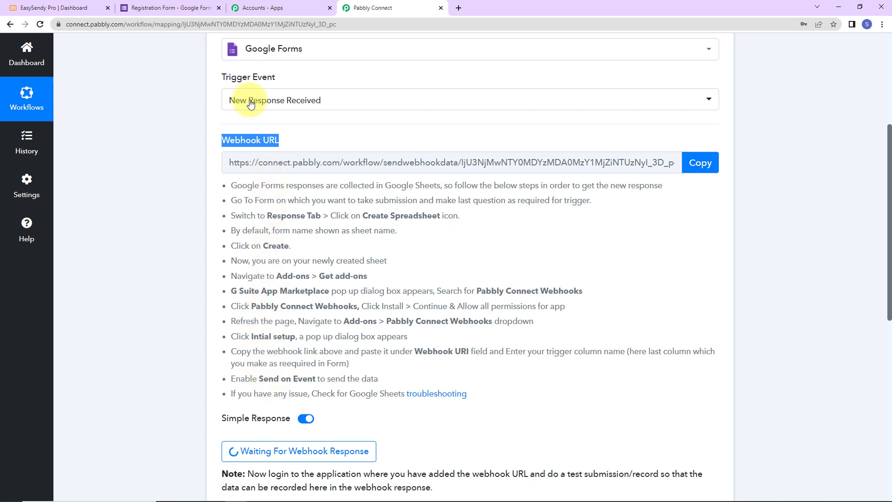
pyautogui.click(191, 8)
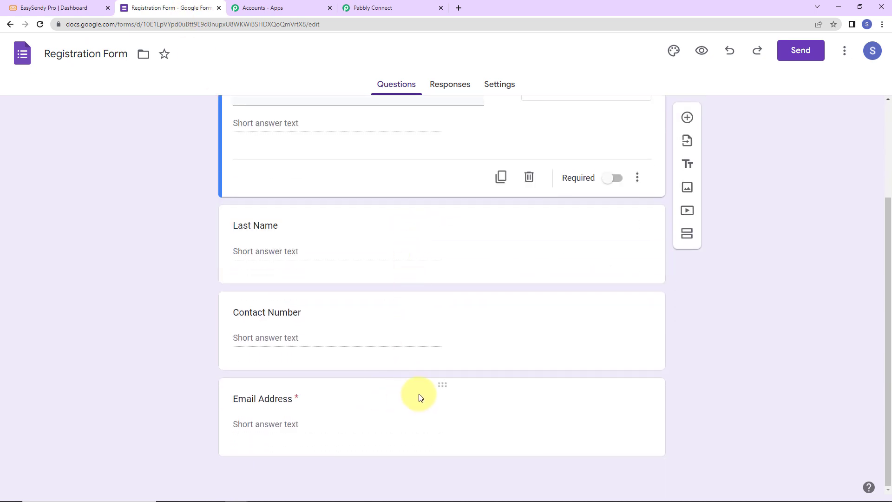
pyautogui.click(422, 398)
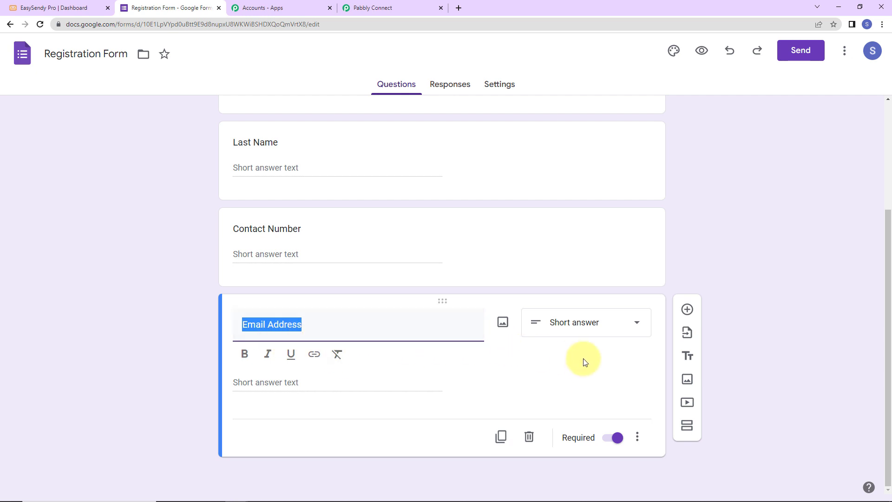
# Link the form's responses to a new spreadsheet named "Registration Form (Responses)" and open it in Google Sheets
pyautogui.click(451, 84)
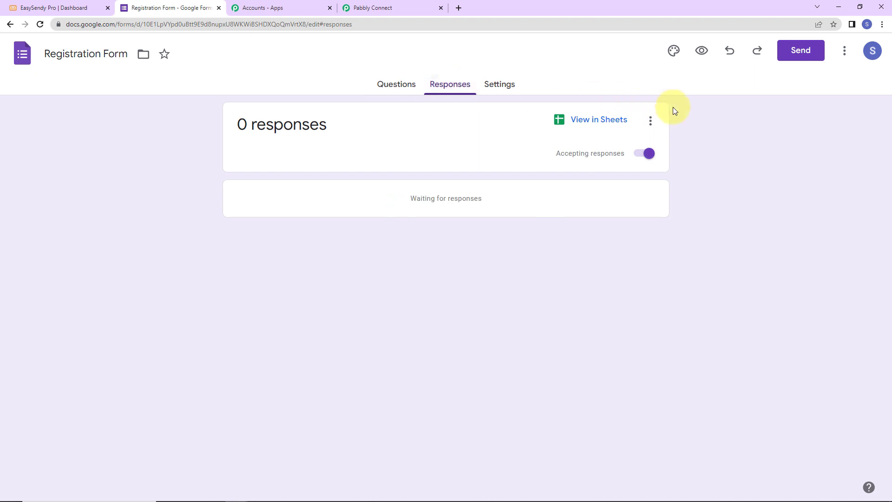
pyautogui.click(650, 122)
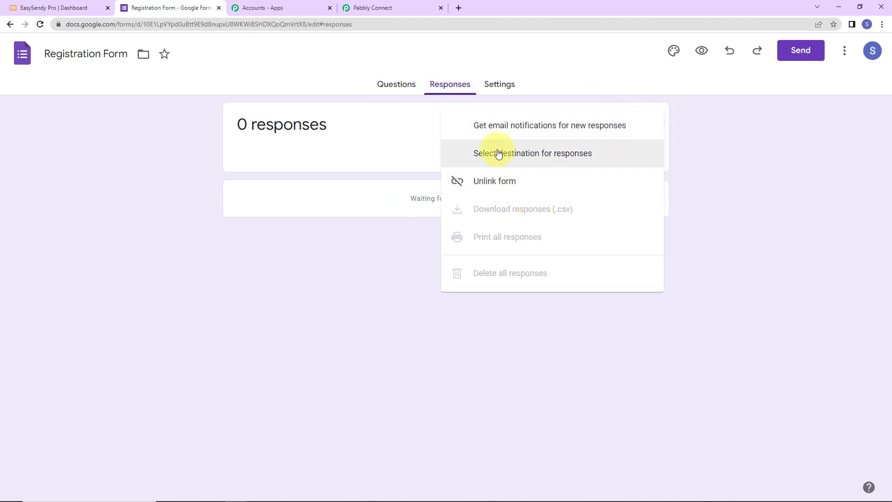
pyautogui.click(587, 156)
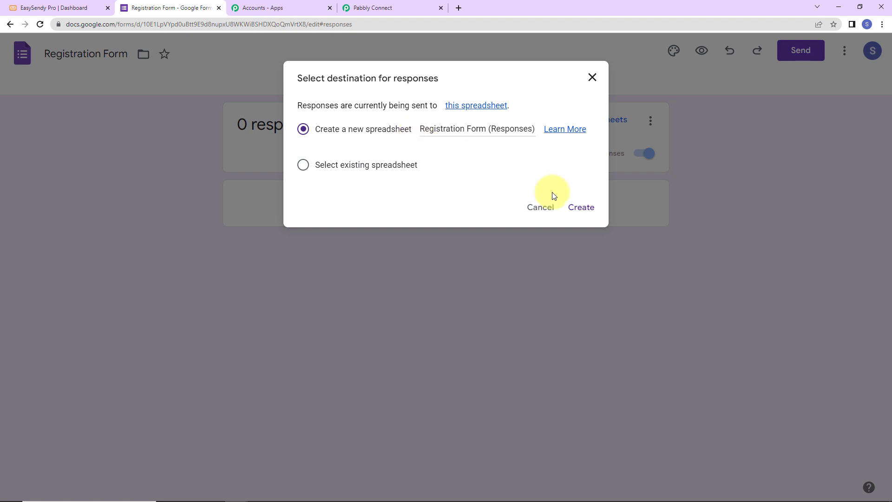
pyautogui.click(581, 208)
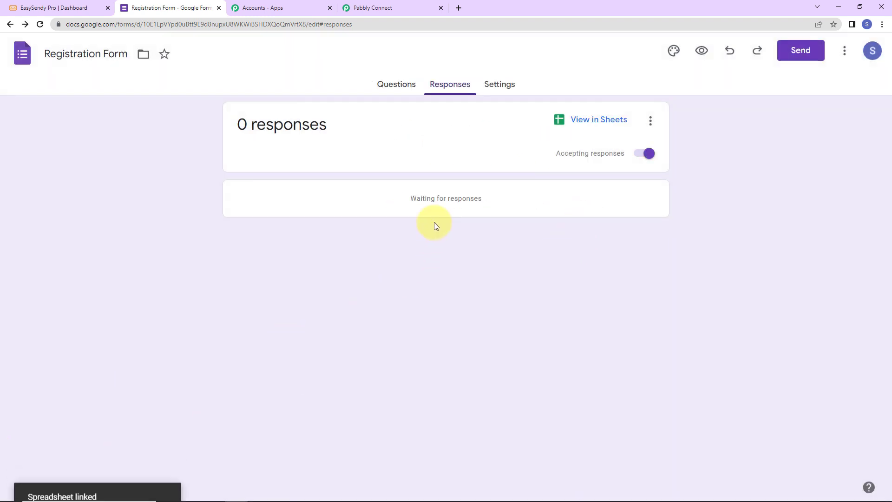
pyautogui.click(604, 125)
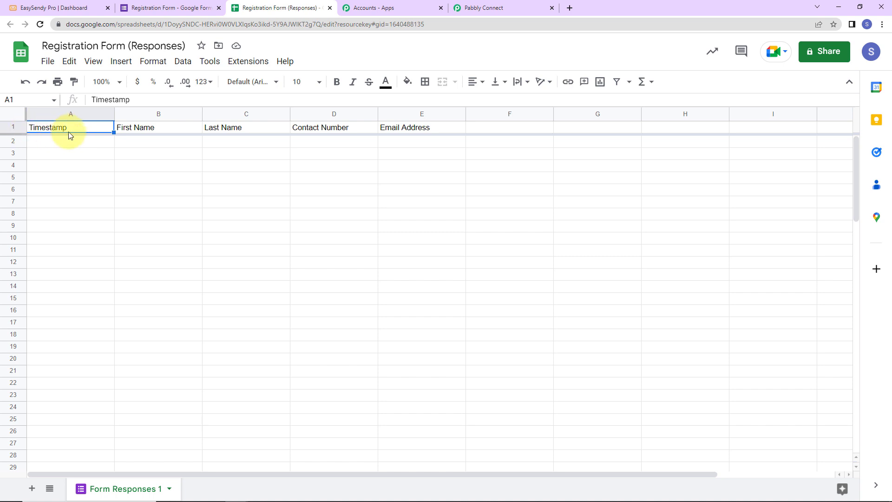
pyautogui.click(248, 214)
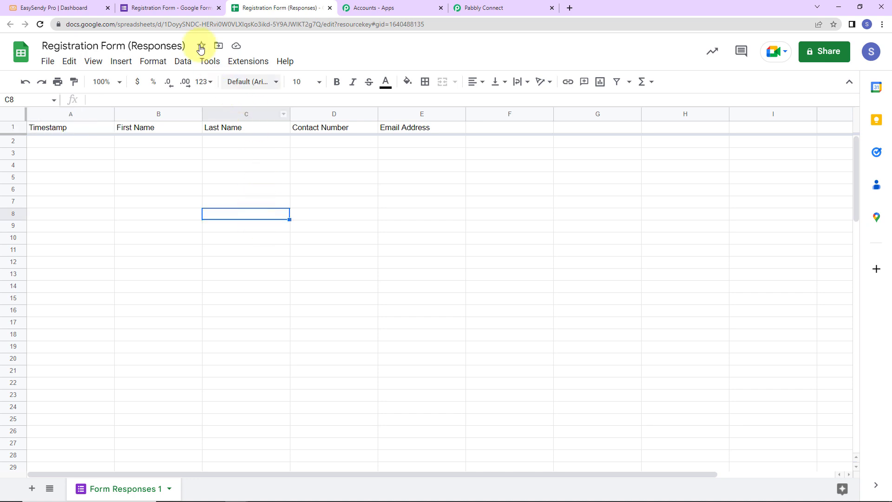
# Open a preview of the Registration Form and fill in the sample respondent's first and last name
pyautogui.click(173, 8)
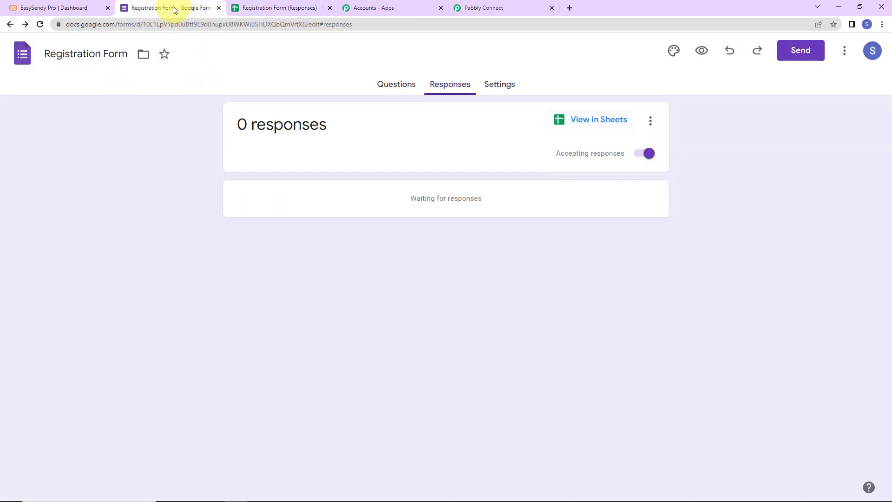
pyautogui.click(701, 50)
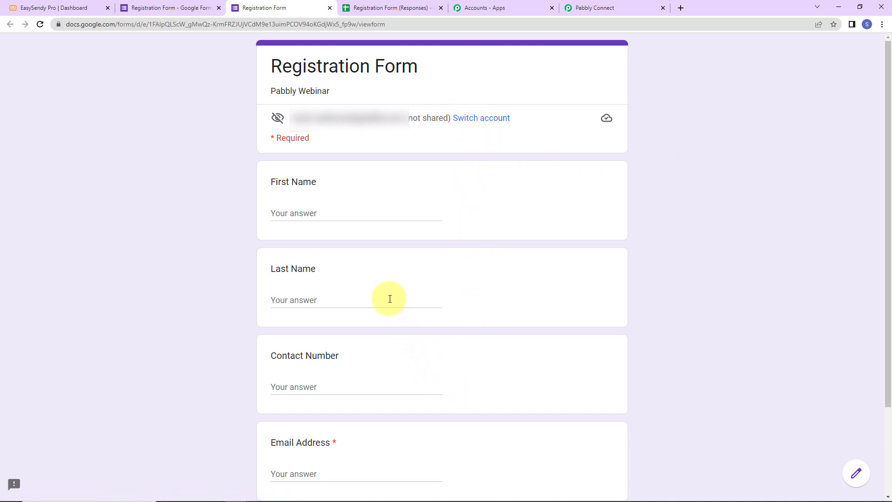
pyautogui.click(360, 219)
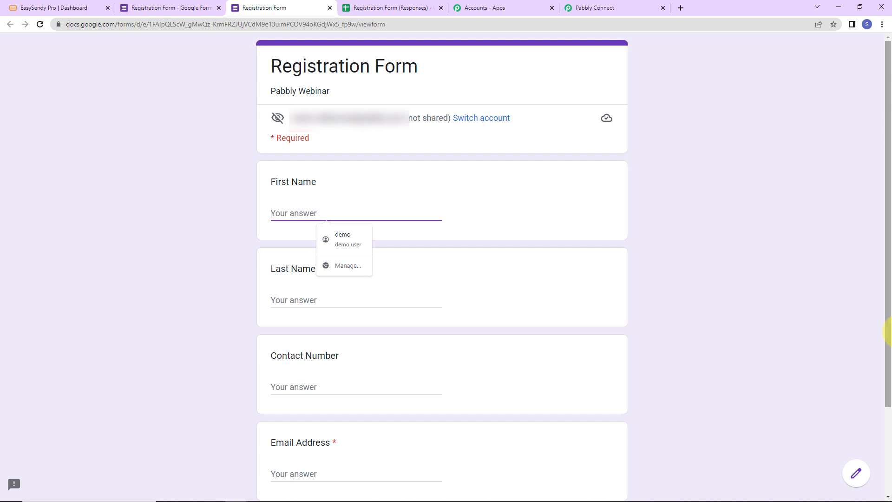
pyautogui.write('Test')
pyautogui.press('Tab')
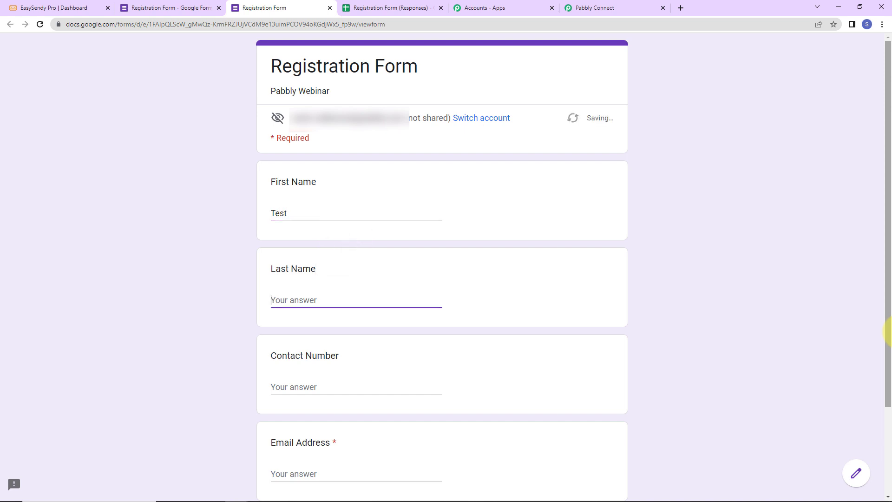
pyautogui.write('Person')
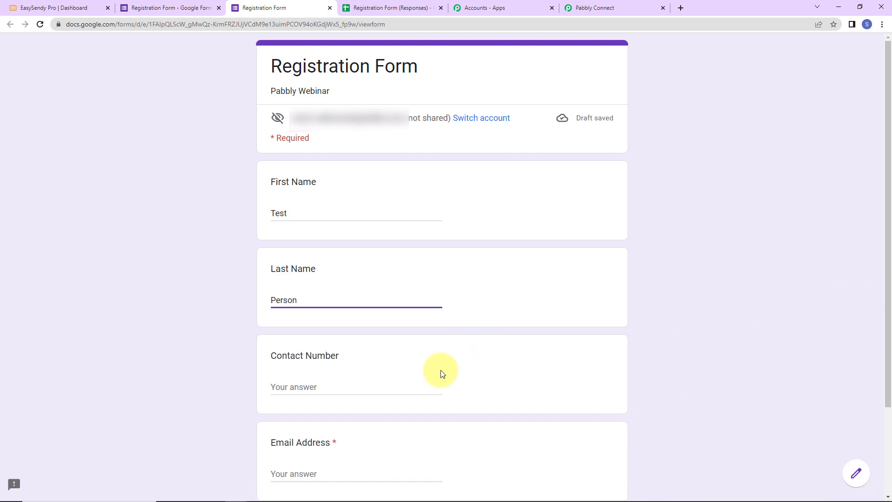
# Fill in the respondent's contact number without the leading zero, enter the test email address, and submit the form
pyautogui.click(349, 386)
pyautogui.click(276, 390)
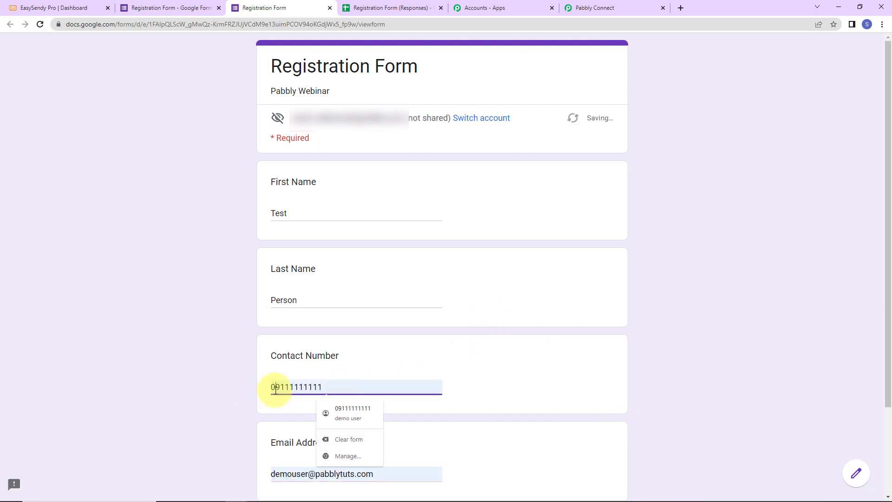
pyautogui.press('BackSpace')
pyautogui.scroll(-3, 277, 391)
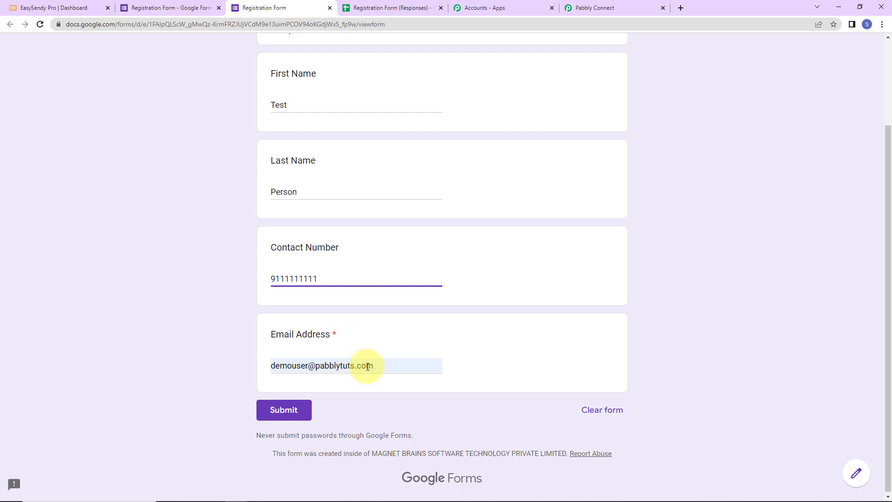
pyautogui.moveTo(309, 366); pyautogui.dragTo(216, 361)
pyautogui.write('tes')
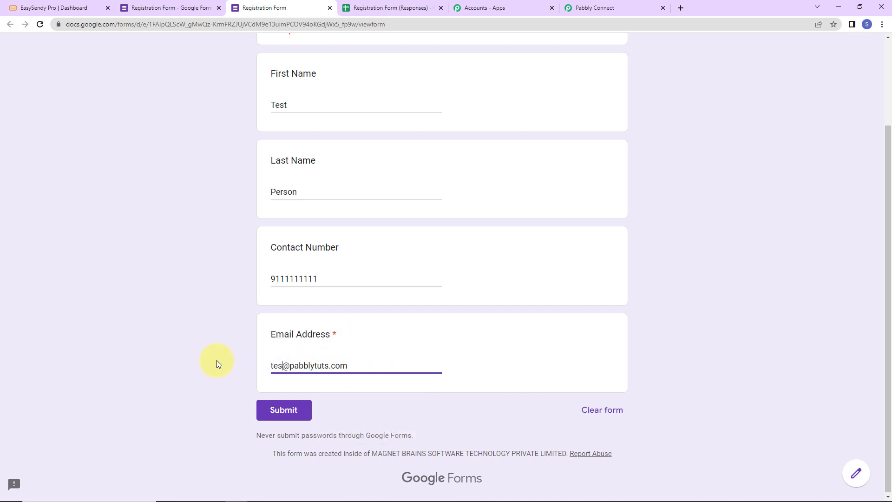
pyautogui.write('tperson')
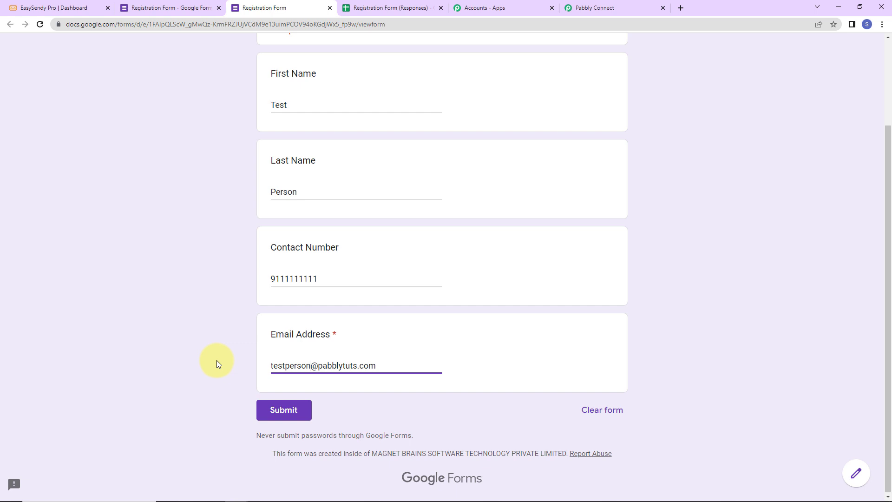
pyautogui.click(294, 410)
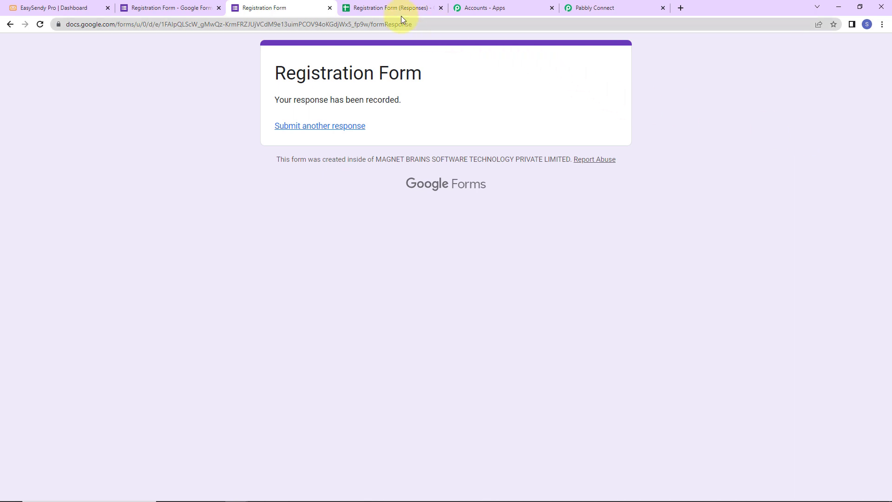
# Switch to the Registration Form (Responses) spreadsheet and widen the Email Address column to fit the submitted address
pyautogui.click(393, 7)
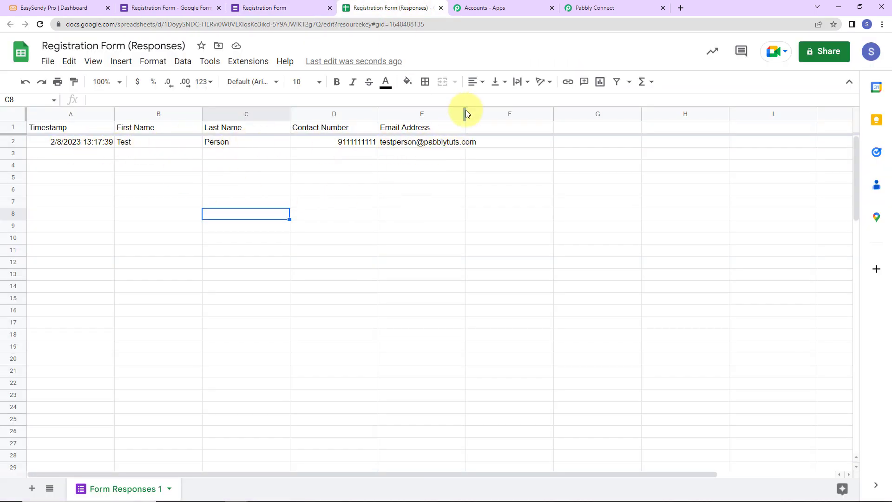
pyautogui.moveTo(466, 114); pyautogui.dragTo(485, 116)
pyautogui.click(419, 225)
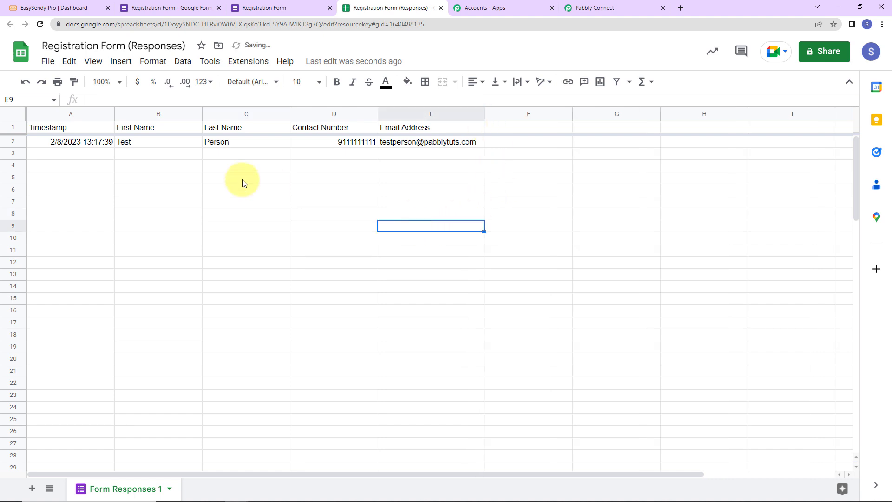
# Format the header row with a light blue fill, font size 12 and bold text
pyautogui.click(23, 129)
pyautogui.click(407, 82)
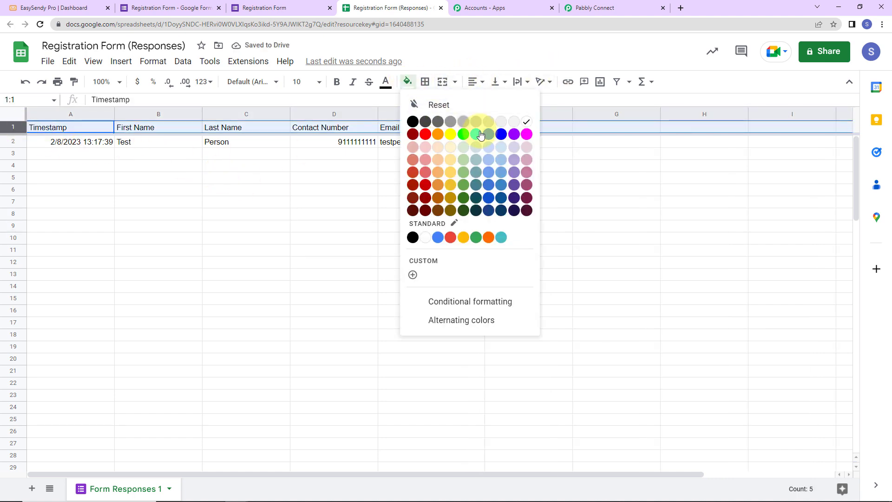
pyautogui.click(489, 160)
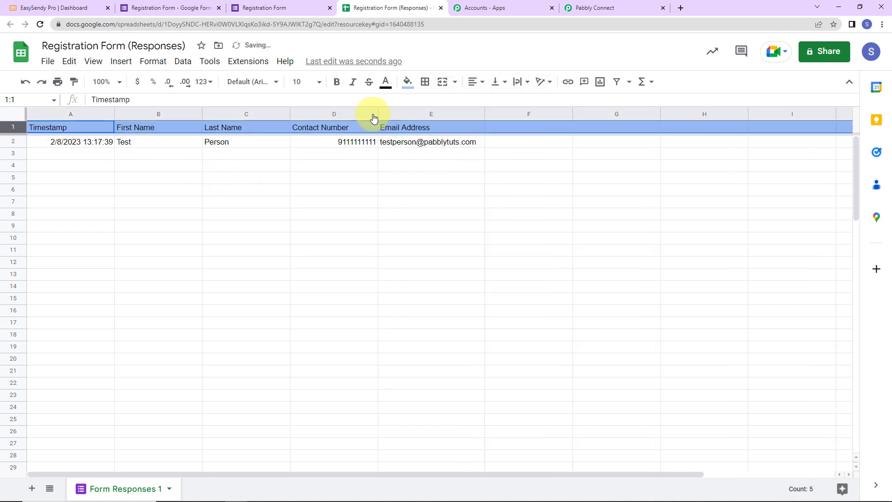
pyautogui.click(319, 86)
pyautogui.click(300, 212)
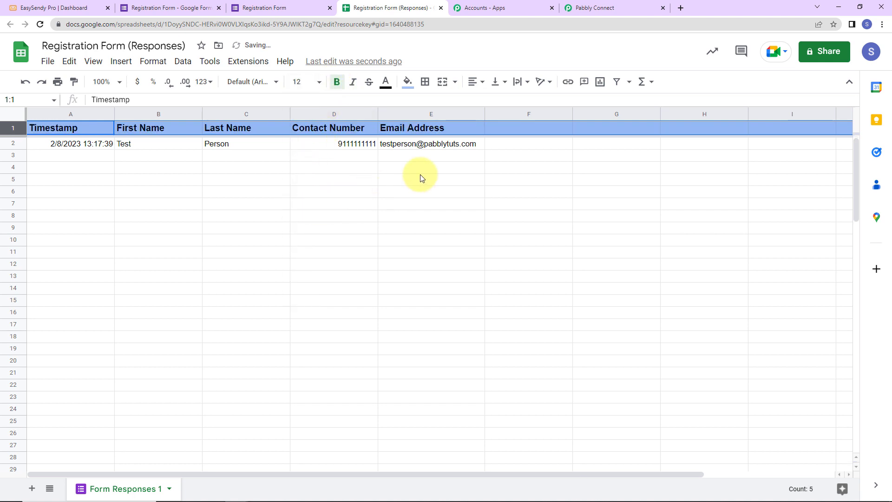
pyautogui.click(531, 191)
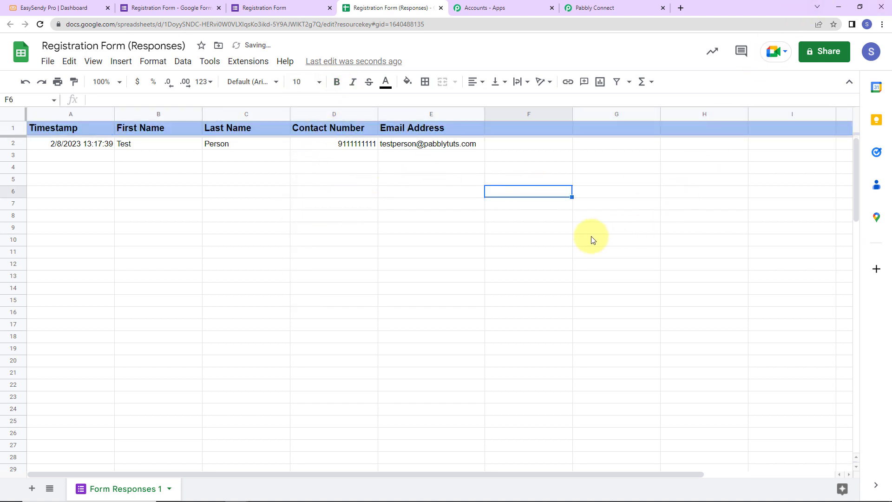
# Find the Pabbly Connect Webhooks add-on in the Google Workspace Marketplace, close the marketplace, and reload the spreadsheet
pyautogui.click(259, 64)
pyautogui.moveTo(269, 82)
pyautogui.click(463, 88)
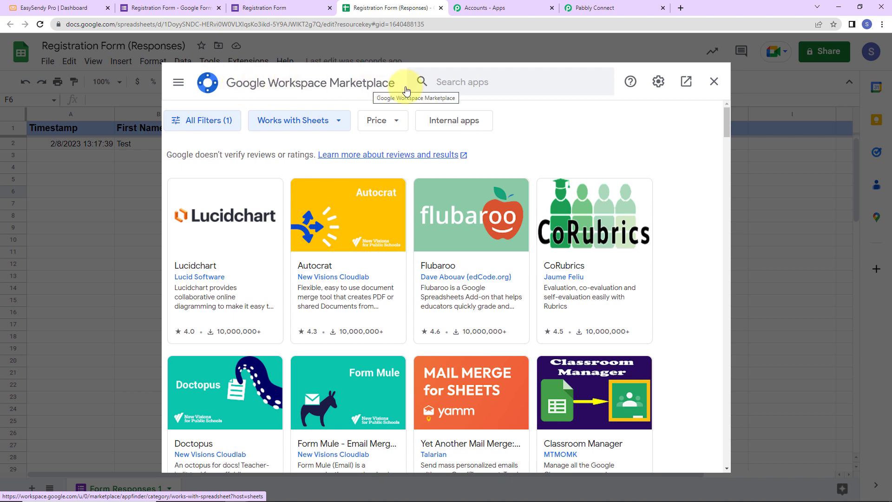
pyautogui.click(497, 82)
pyautogui.write('Pabbly')
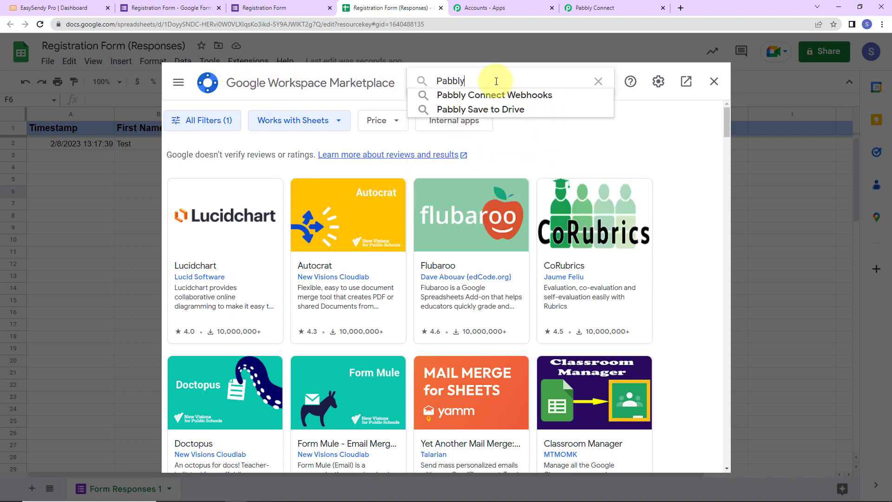
pyautogui.click(501, 95)
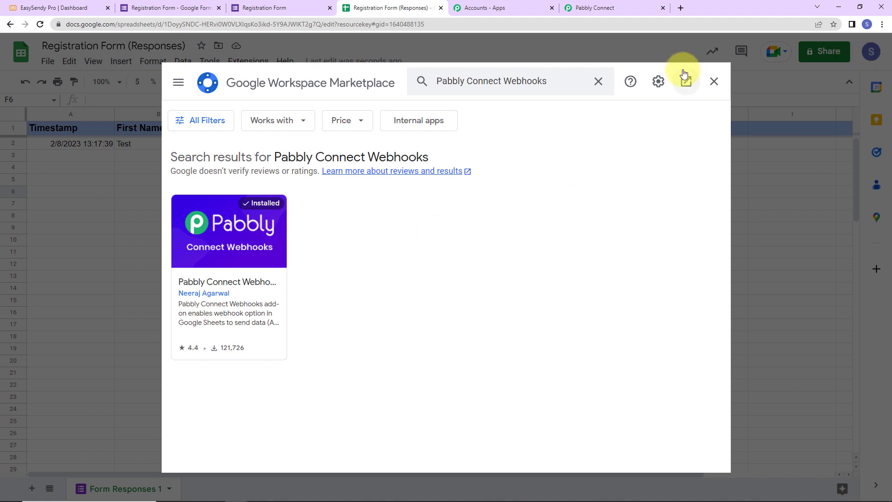
pyautogui.click(714, 82)
pyautogui.click(39, 24)
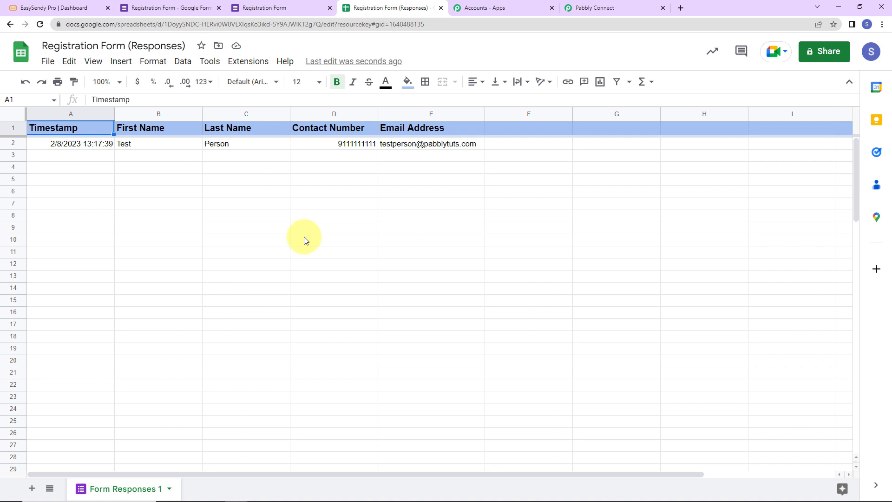
# Open the Initial Setup of Pabbly Connect Webhooks and check which sheet is selected
pyautogui.click(241, 67)
pyautogui.moveTo(263, 183)
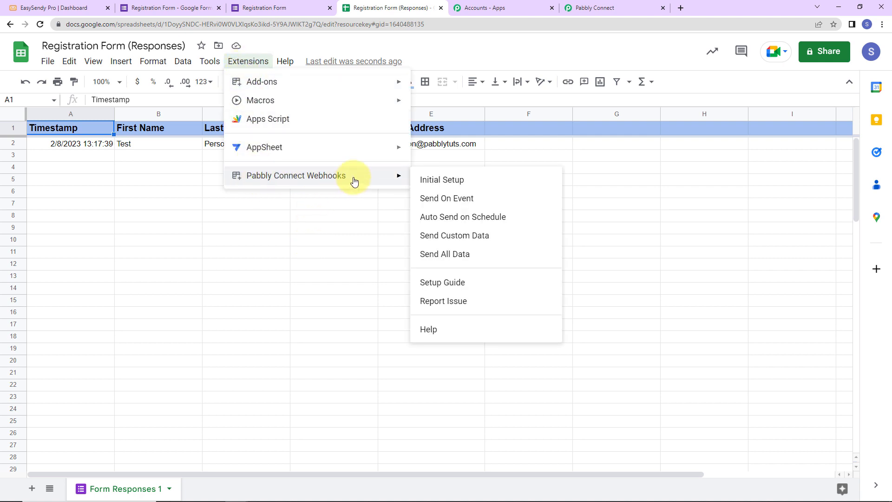
pyautogui.click(475, 183)
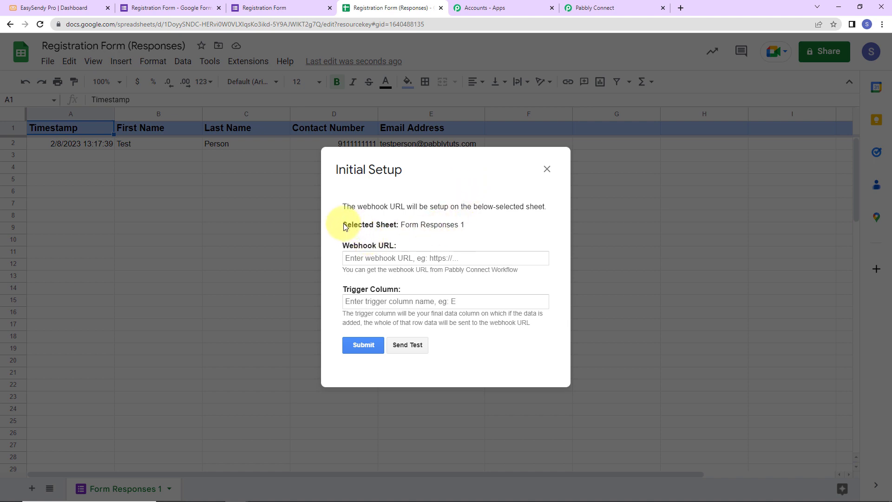
pyautogui.moveTo(345, 227); pyautogui.dragTo(460, 234)
pyautogui.click(458, 239)
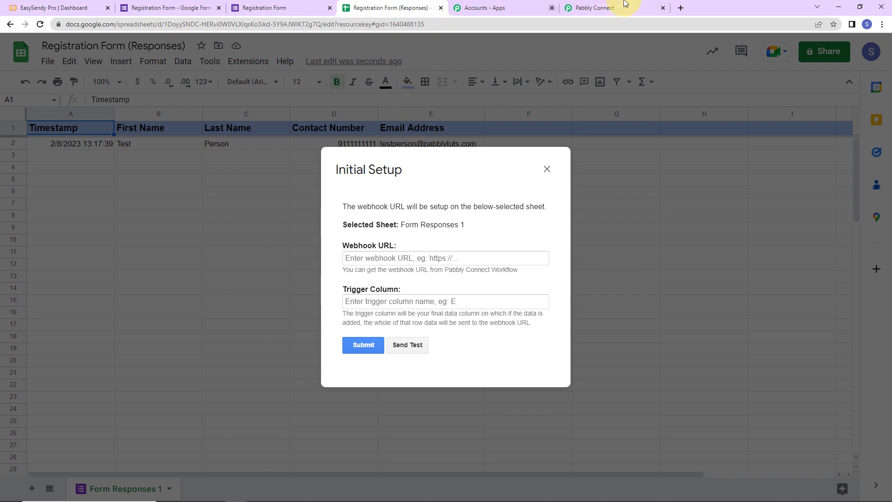
# Copy the Google Forms trigger's webhook URL from the Pabbly Connect workflow and paste it into the spreadsheet's Initial Setup
pyautogui.click(620, 7)
pyautogui.click(704, 170)
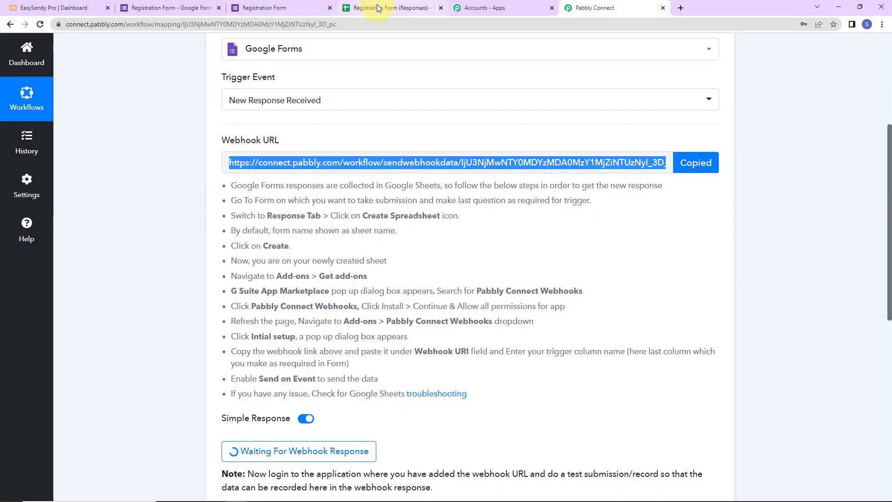
pyautogui.click(377, 8)
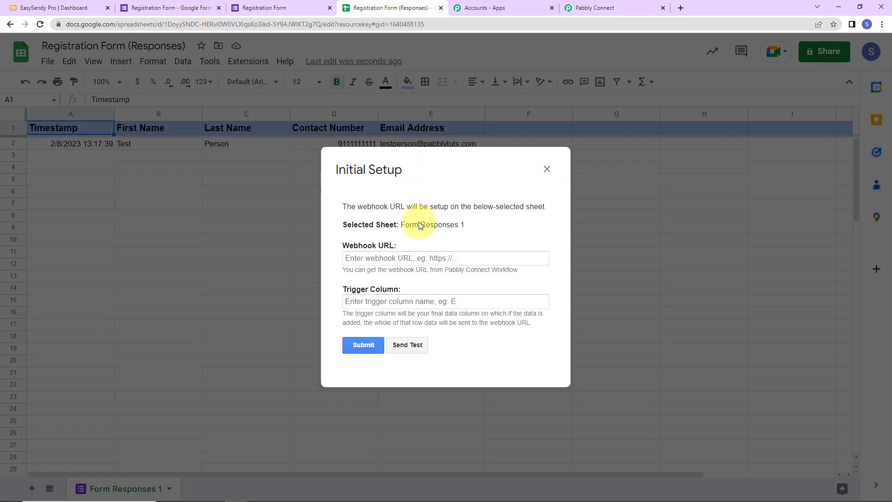
pyautogui.click(402, 251)
pyautogui.hotkey('ctrl', 'v')
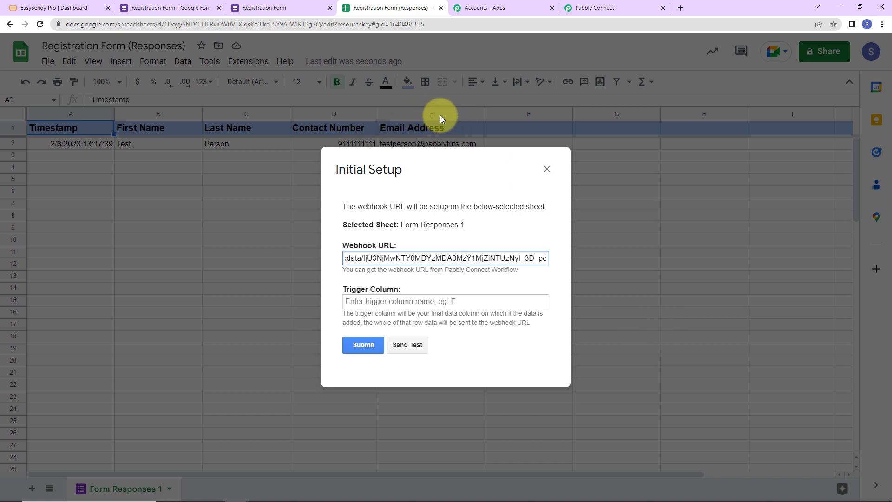
# Set the trigger column to E, send the test data, submit the webhook setup and close it
pyautogui.click(404, 303)
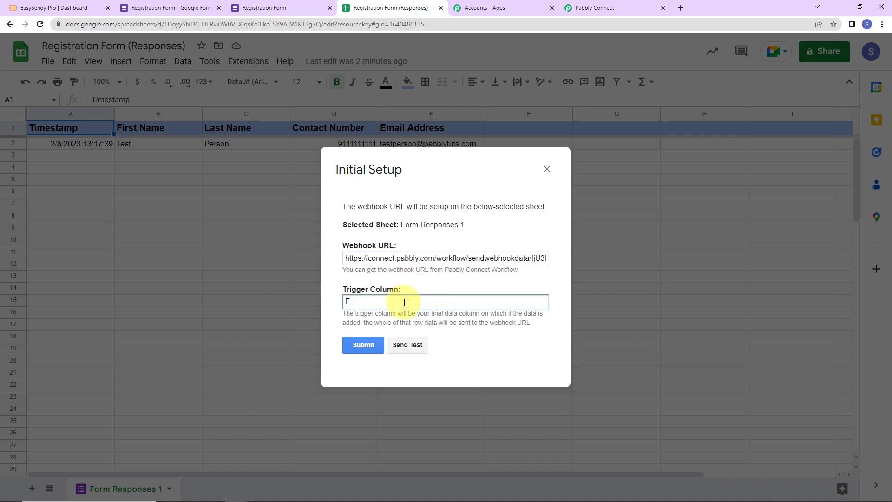
pyautogui.click(406, 348)
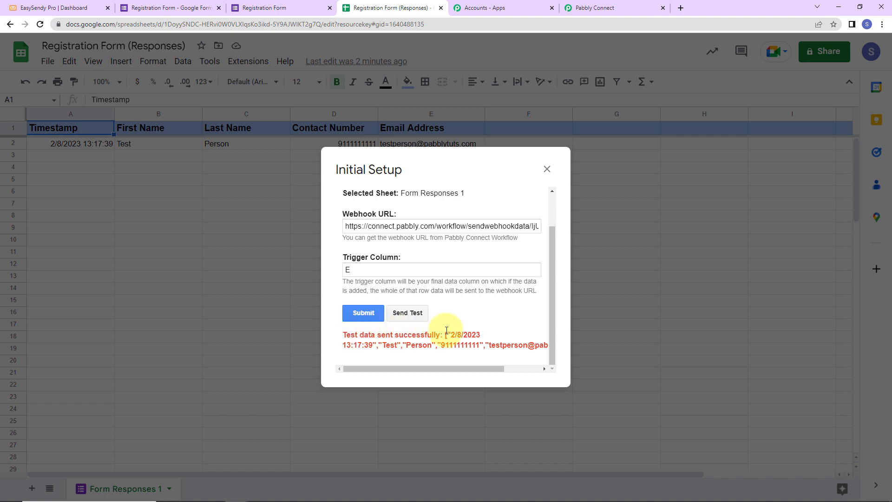
pyautogui.click(359, 313)
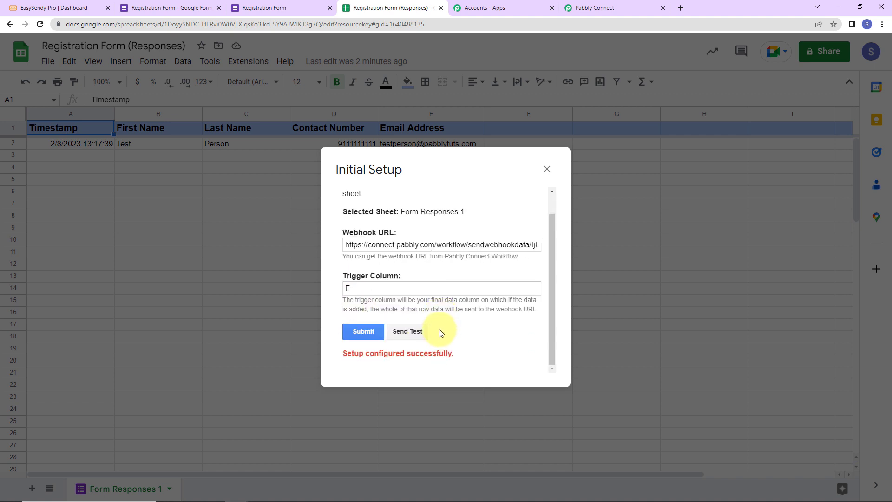
pyautogui.click(547, 169)
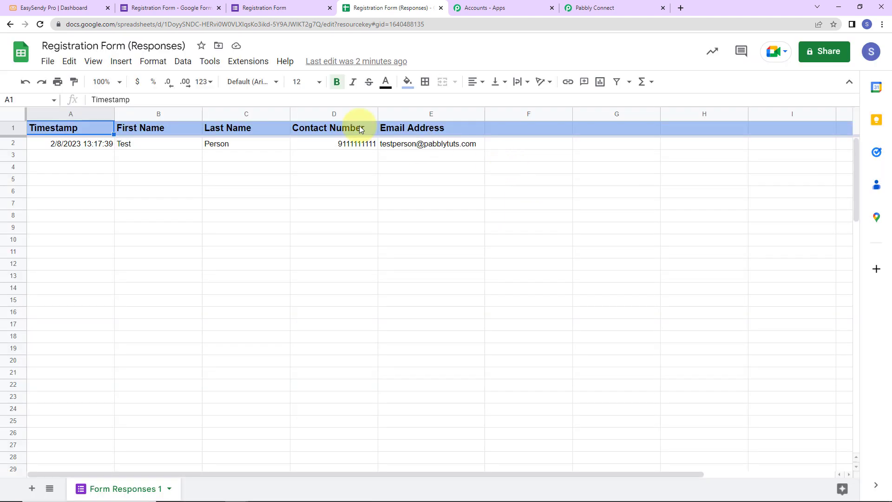
# Enable Send On Event for Pabbly Connect Webhooks and check that the option is ticked
pyautogui.click(243, 62)
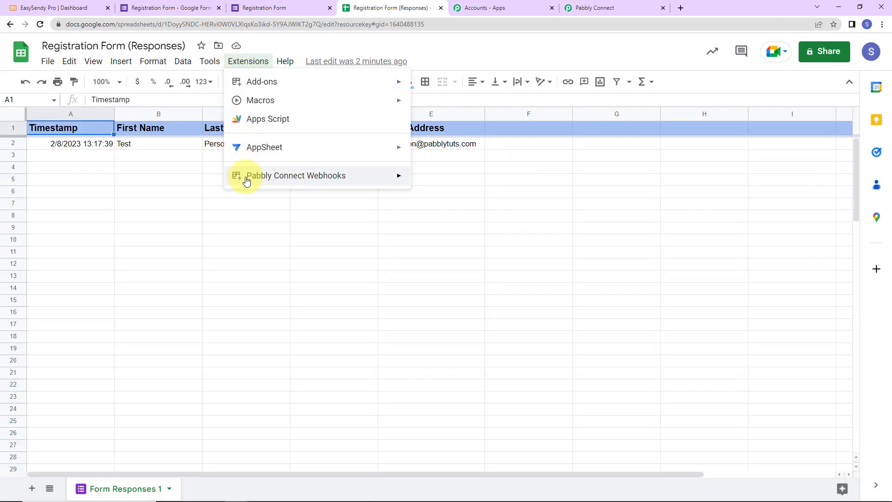
pyautogui.moveTo(246, 178)
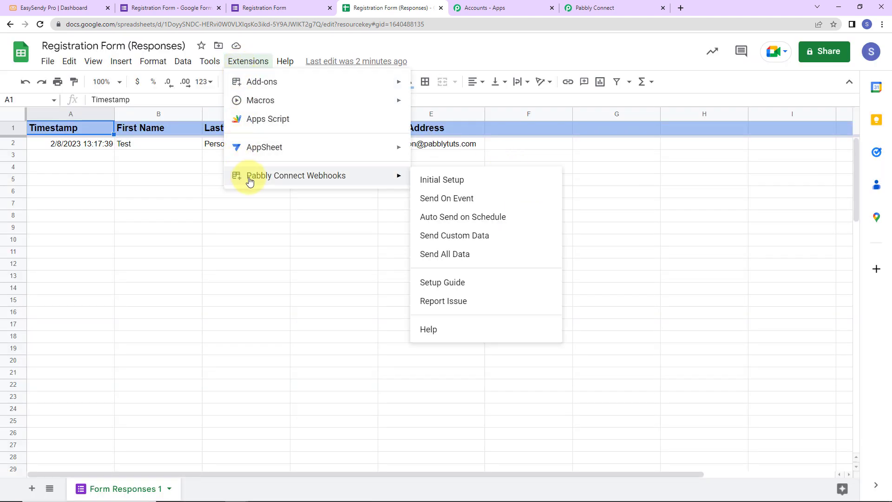
pyautogui.click(455, 200)
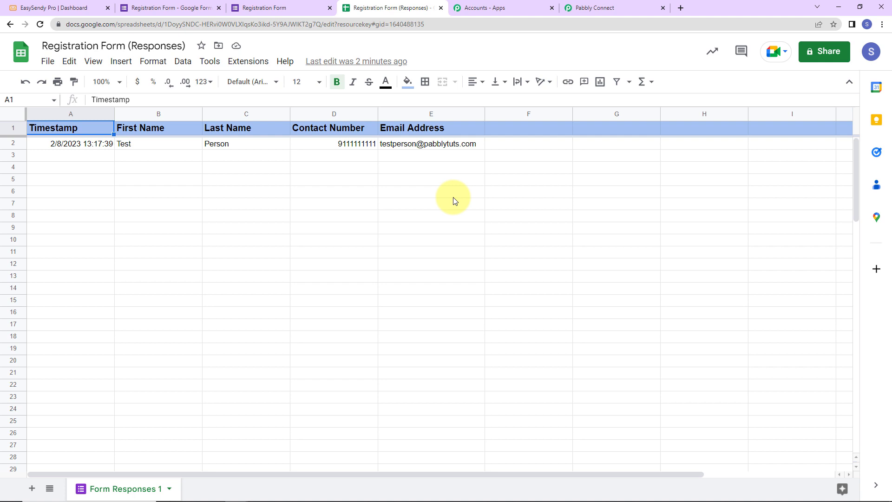
pyautogui.click(249, 62)
pyautogui.moveTo(260, 175)
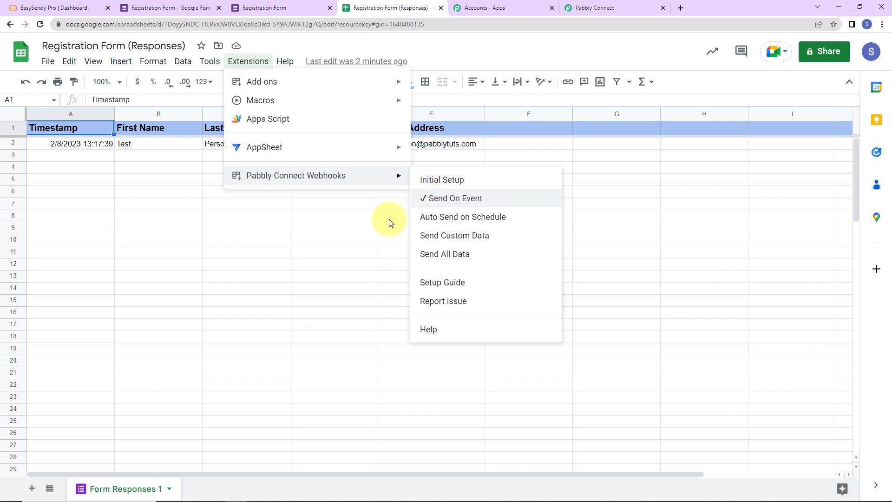
pyautogui.click(301, 263)
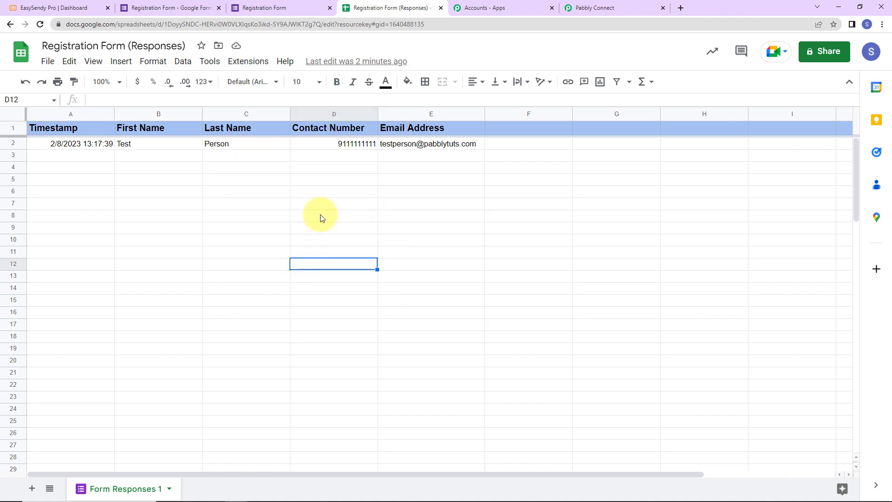
# Switch to the Pabbly Connect workflow and review the form response data received by the Google Forms trigger
pyautogui.click(627, 15)
pyautogui.scroll(-9, 809, 230)
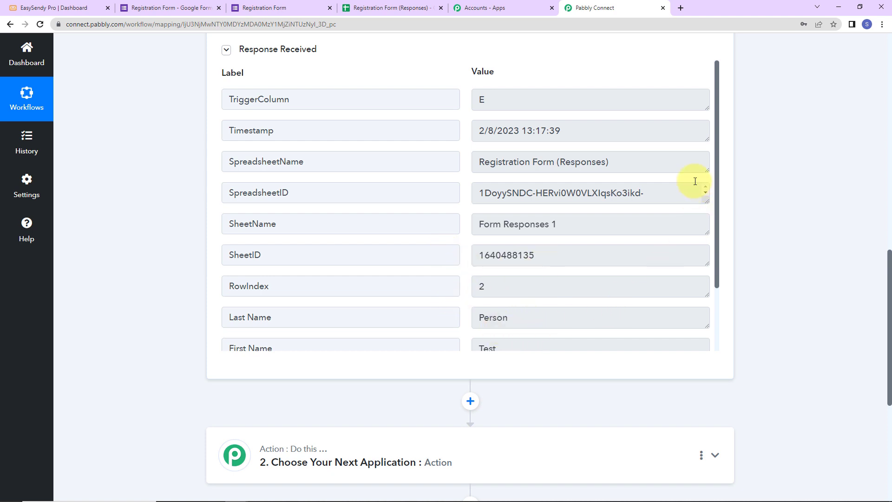
pyautogui.moveTo(718, 152); pyautogui.dragTo(719, 246)
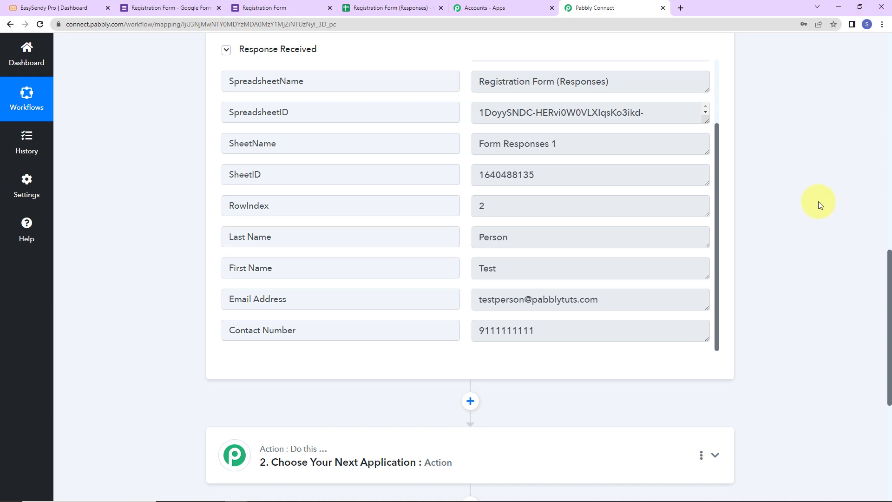
pyautogui.scroll(-5, 819, 201)
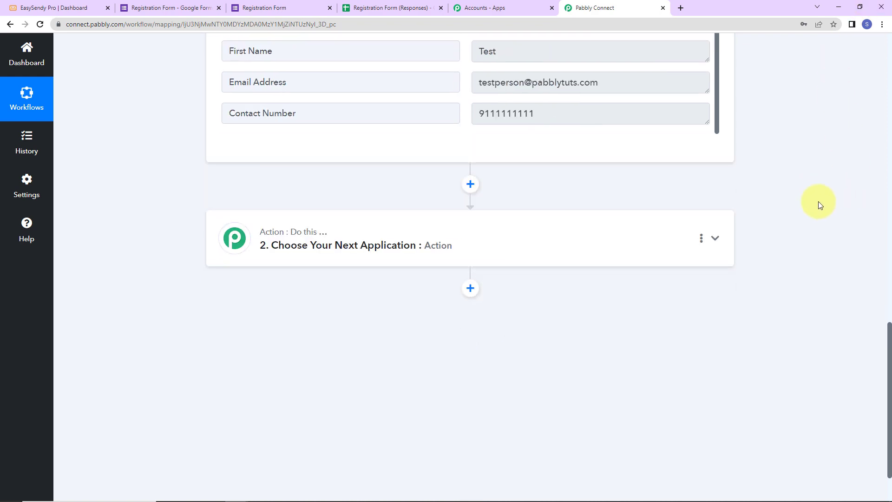
pyautogui.scroll(15, 818, 198)
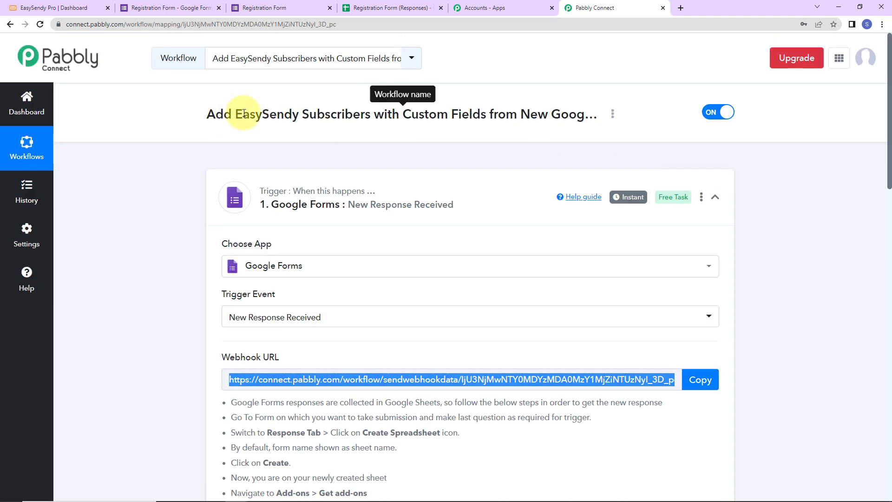
pyautogui.scroll(-2, 826, 228)
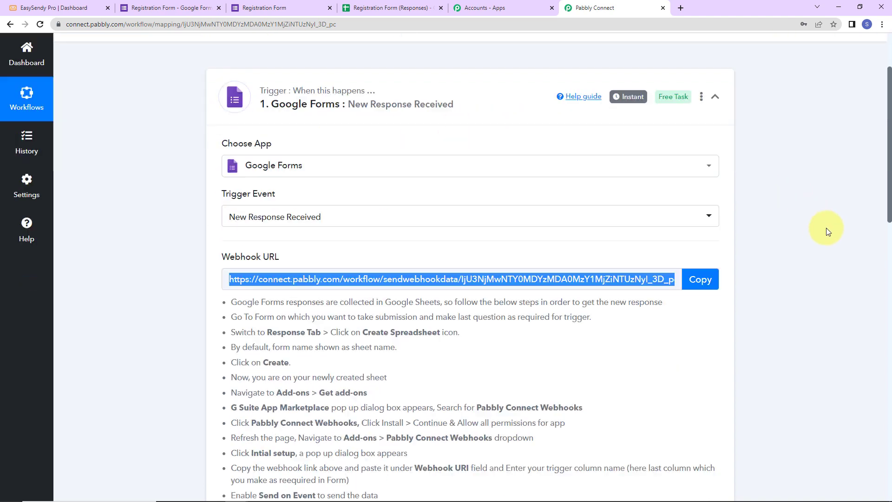
# Choose EasySendy as the workflow's action app with the action event Add Subscriber with Custom Fields
pyautogui.scroll(-13, 826, 228)
pyautogui.click(428, 240)
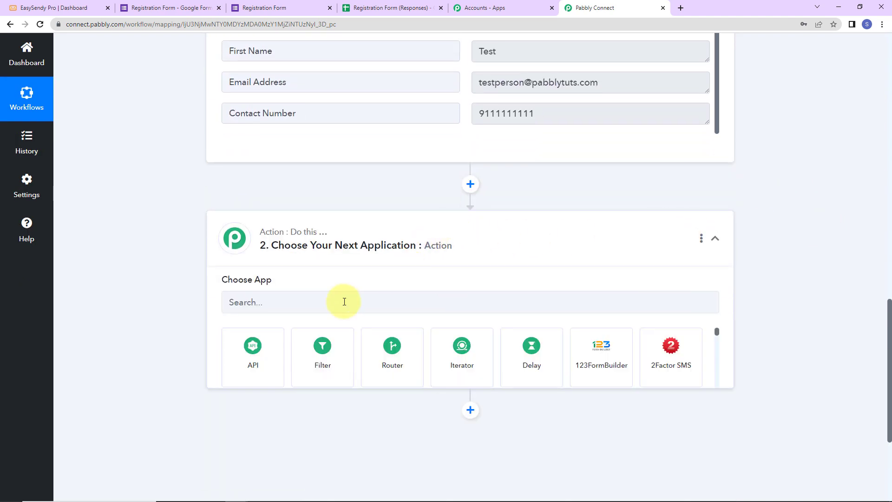
pyautogui.click(327, 307)
pyautogui.write('easy')
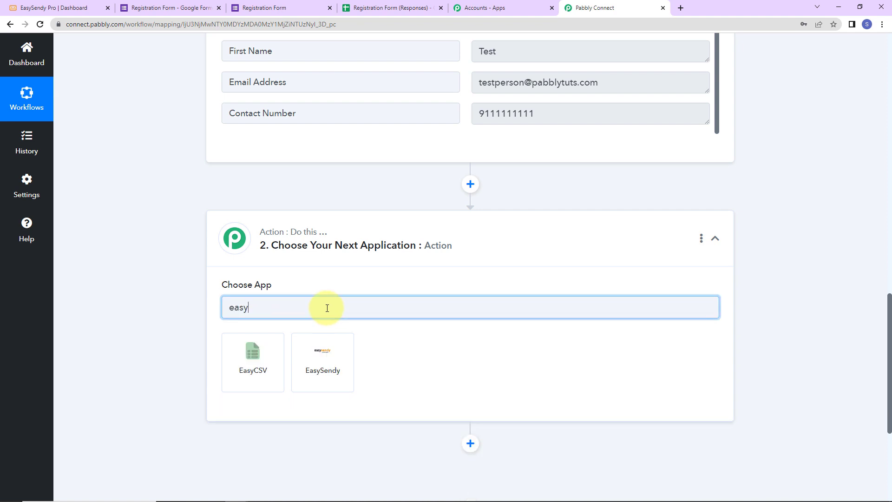
pyautogui.click(321, 374)
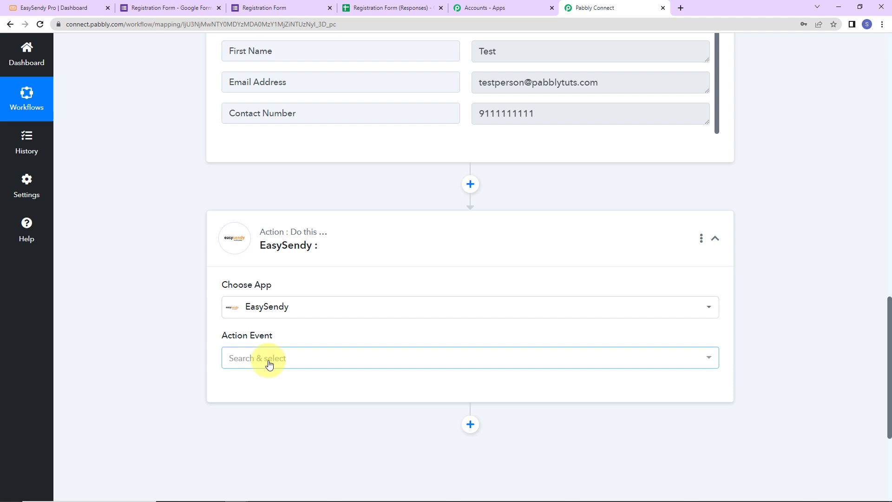
pyautogui.click(261, 358)
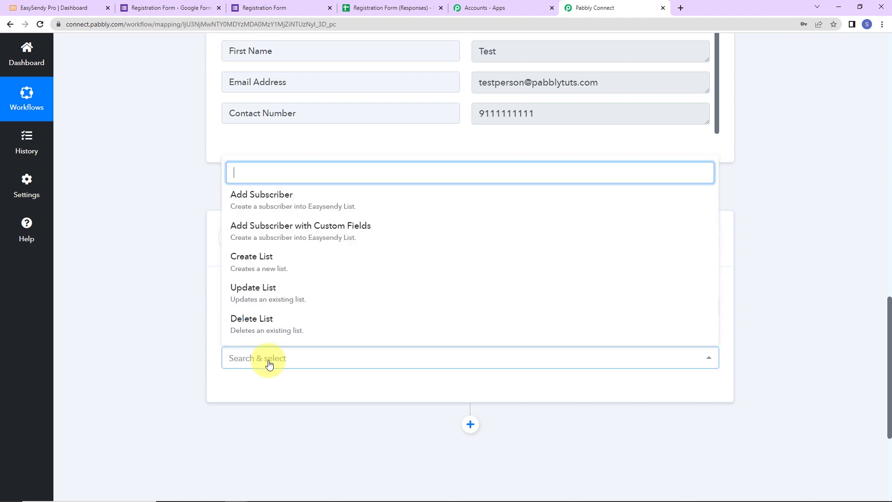
pyautogui.click(360, 230)
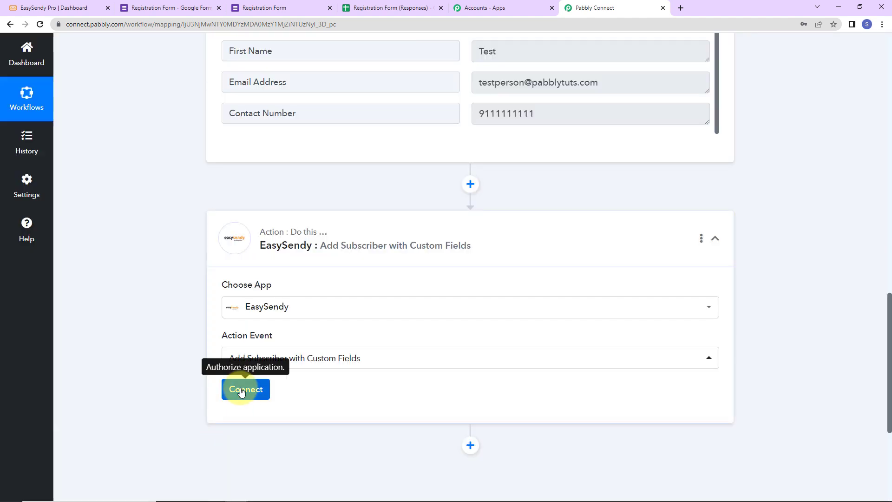
# Open the EasySendy action's account connection setup and choose to add a new connection
pyautogui.click(261, 390)
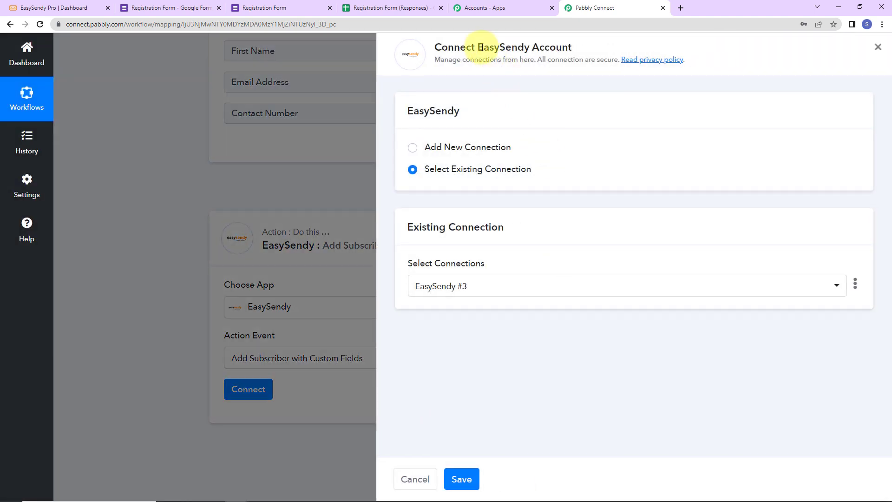
pyautogui.moveTo(478, 47); pyautogui.dragTo(597, 48)
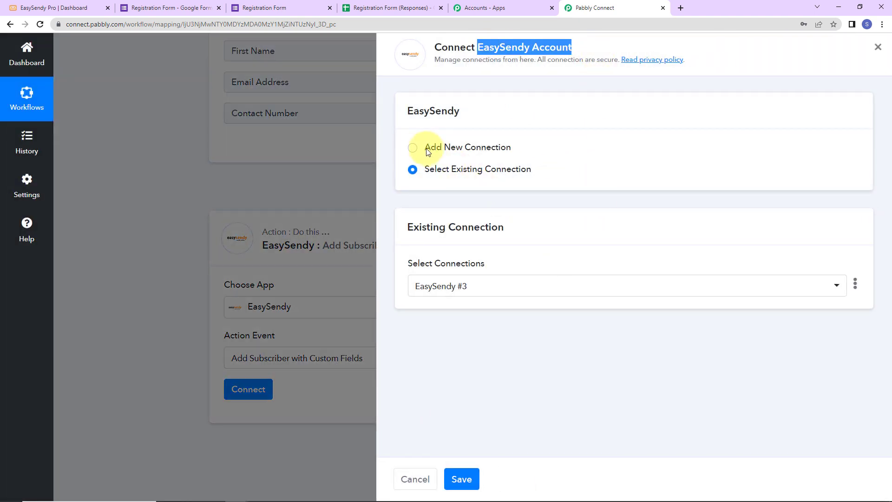
pyautogui.click(412, 147)
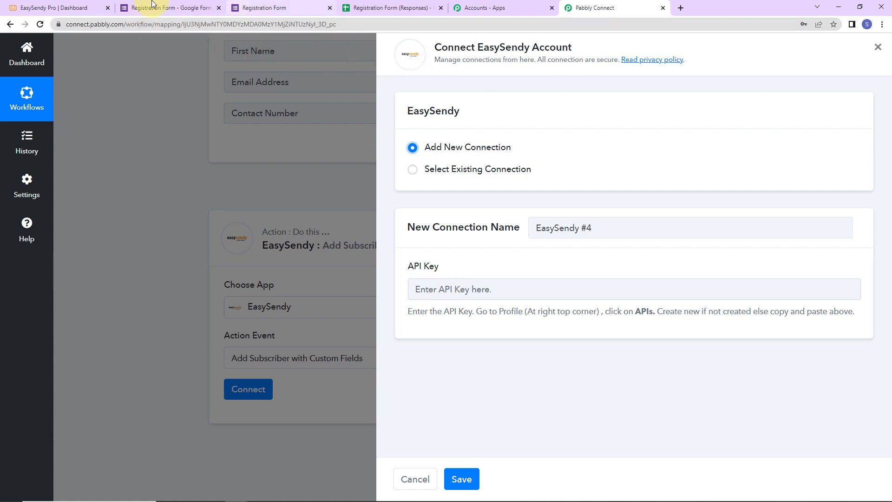
# Switch to EasySendy, open the account's API keys page and copy the API key of the pabbly connect entry
pyautogui.click(65, 7)
pyautogui.click(826, 54)
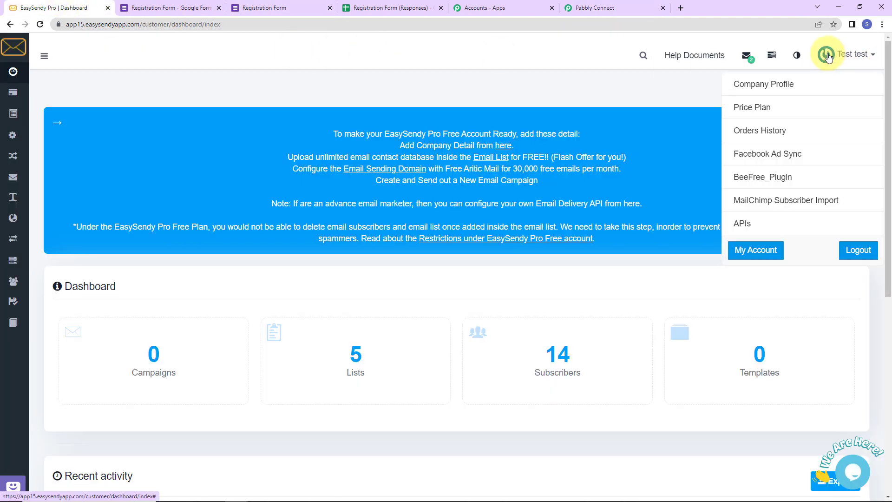
pyautogui.click(764, 225)
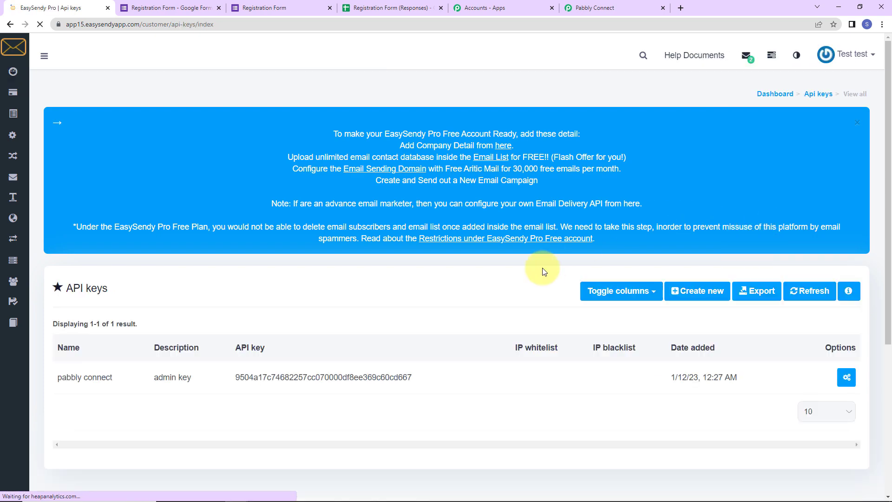
pyautogui.scroll(-5, 544, 271)
pyautogui.rightClick(298, 154)
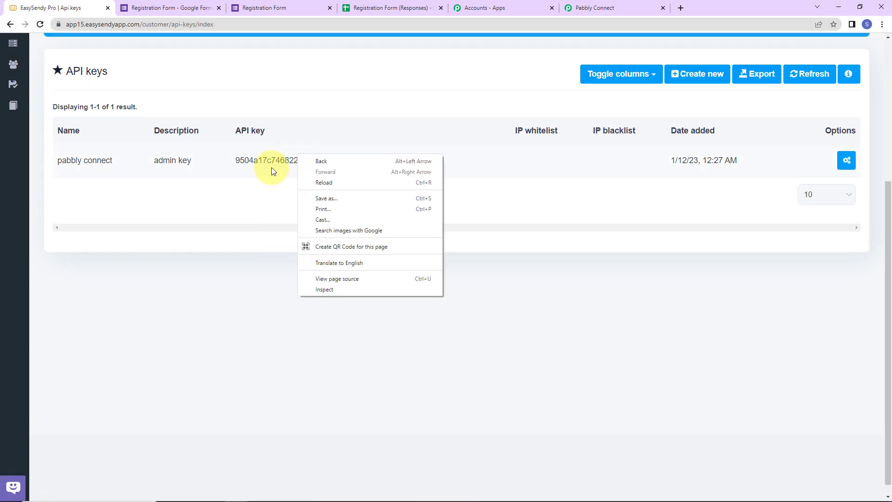
pyautogui.moveTo(236, 159); pyautogui.dragTo(396, 154)
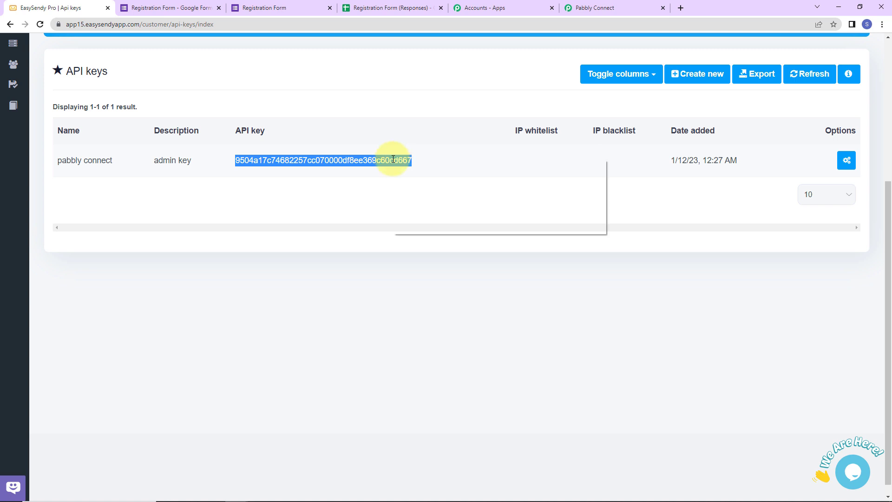
pyautogui.click(413, 170)
# Return to Pabbly Connect, paste the API key into the new EasySendy connection and save it
pyautogui.click(614, 16)
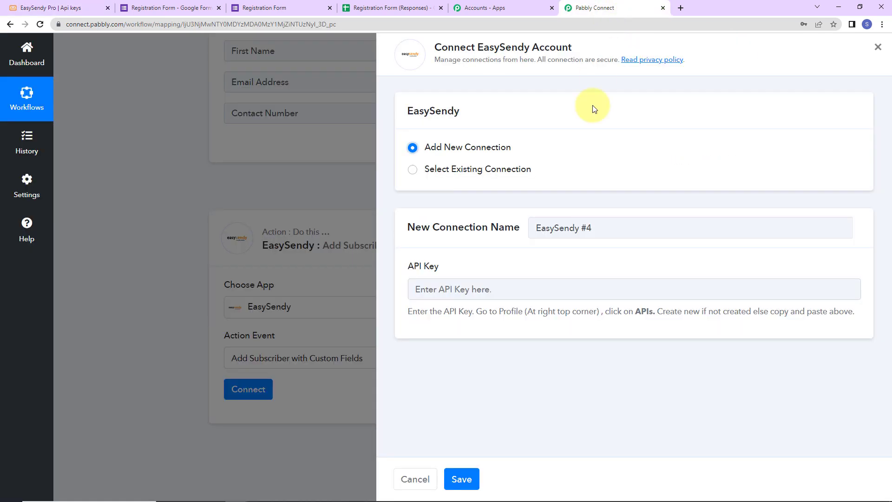
pyautogui.click(514, 290)
pyautogui.hotkey('ctrl', 'v')
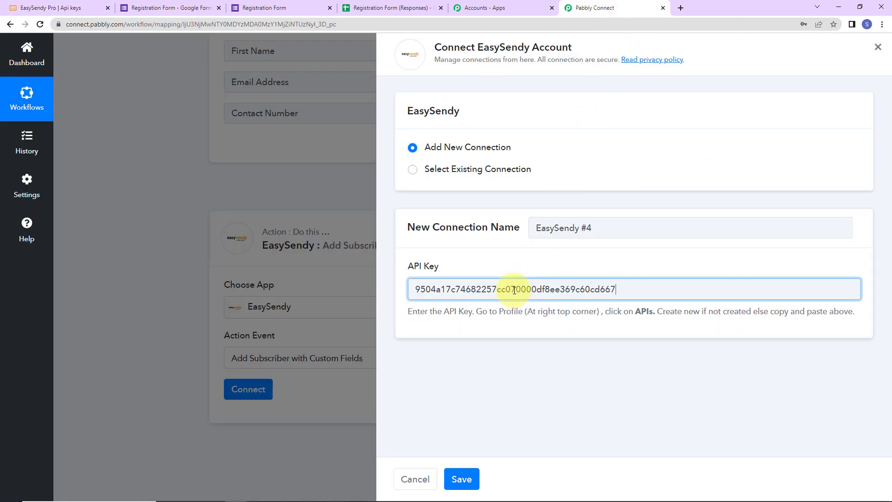
pyautogui.click(462, 479)
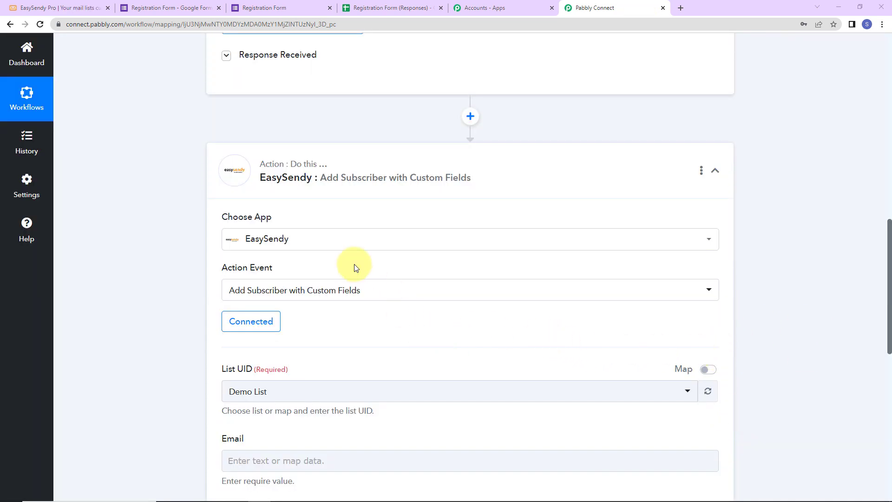
# Review the action's mapping fields and compare the lists in EasySendy with the List UID options in Pabbly Connect
pyautogui.scroll(-7, 355, 268)
pyautogui.scroll(2, 354, 265)
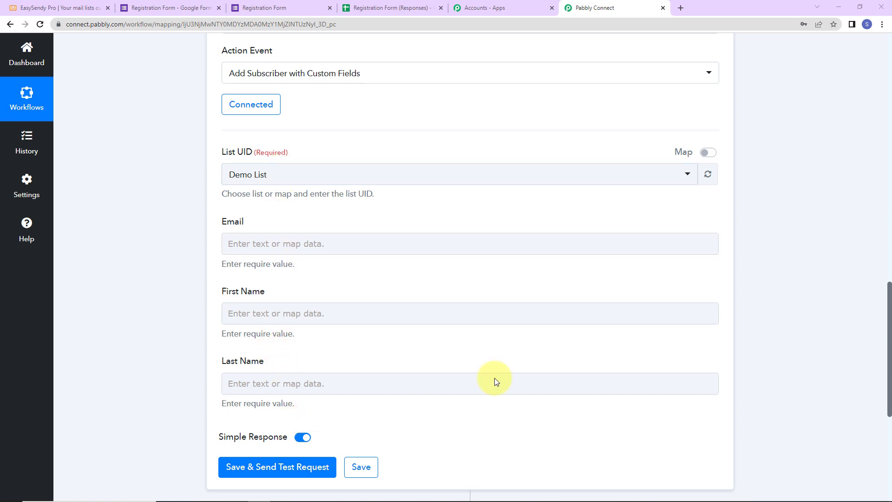
pyautogui.click(36, 8)
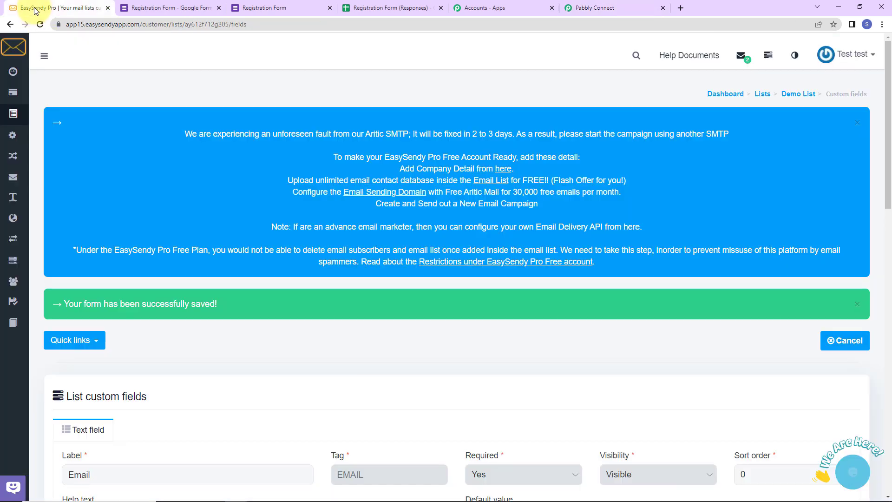
pyautogui.click(8, 66)
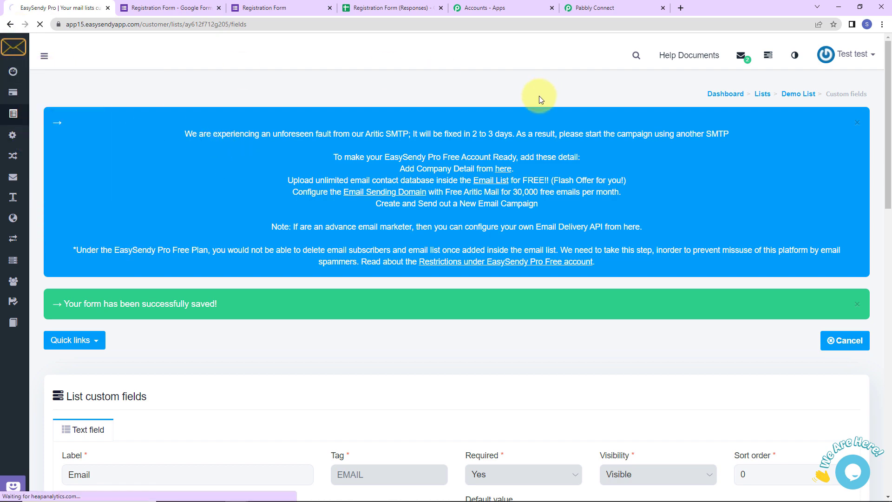
pyautogui.scroll(-3, 423, 293)
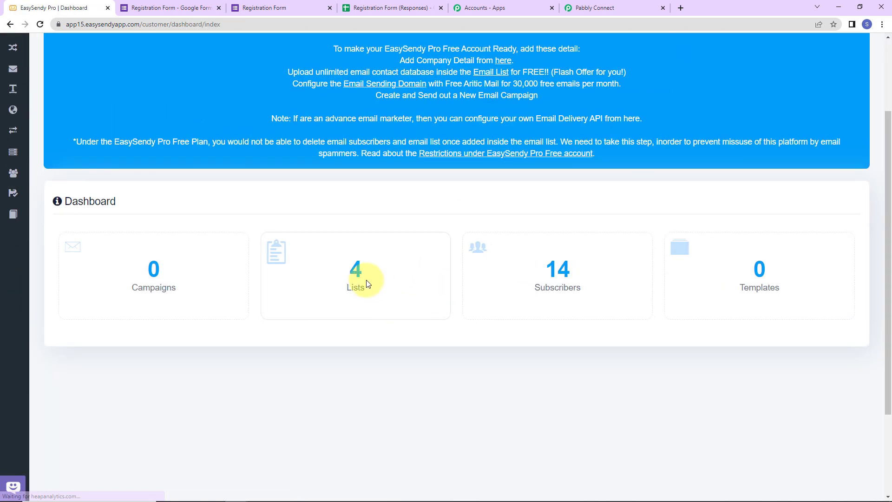
pyautogui.click(355, 268)
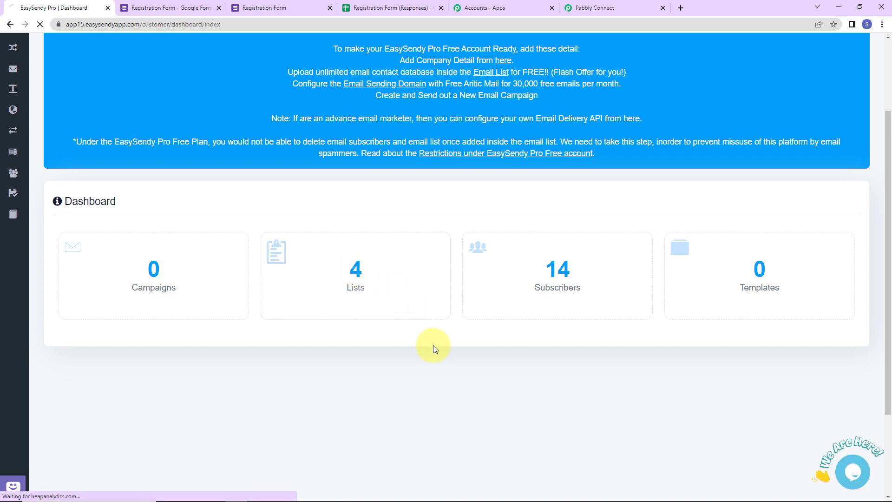
pyautogui.scroll(-5, 468, 309)
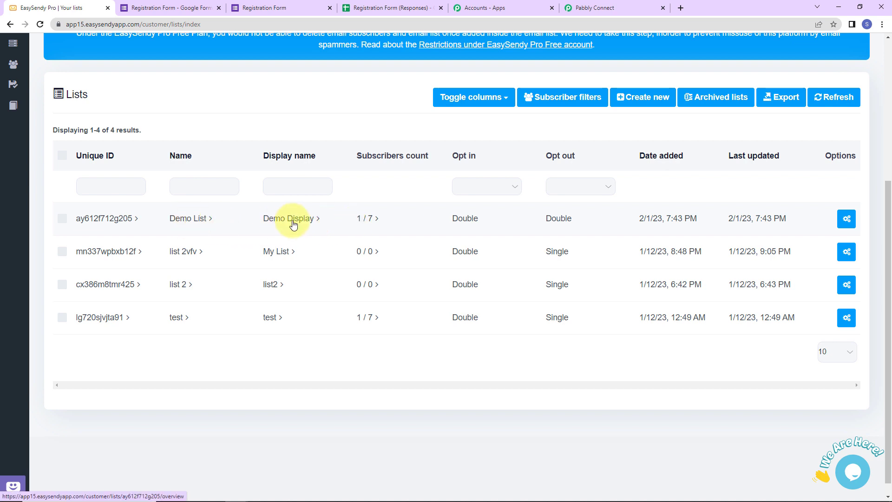
pyautogui.click(595, 8)
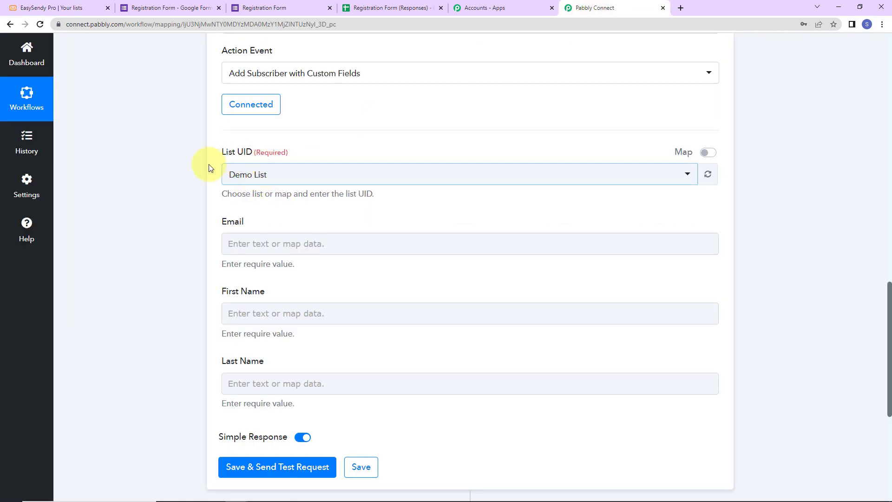
pyautogui.click(288, 175)
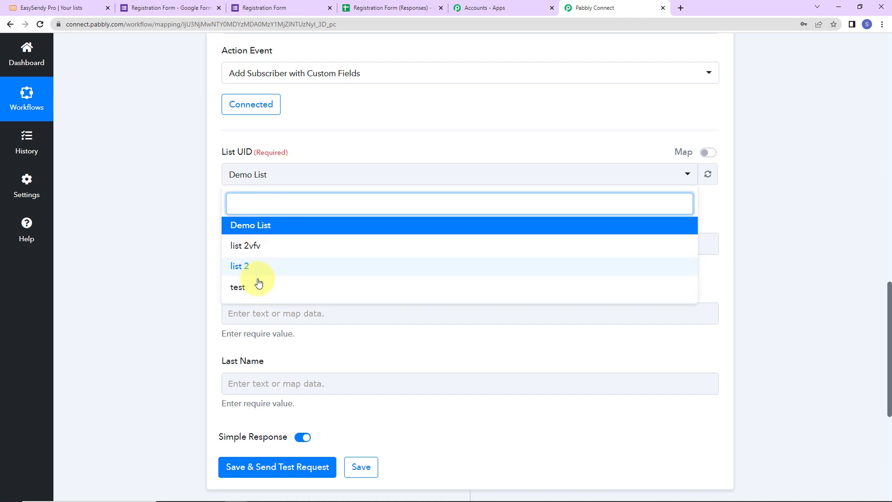
# Switch to EasySendy, open Demo List and review its custom fields
pyautogui.click(40, 11)
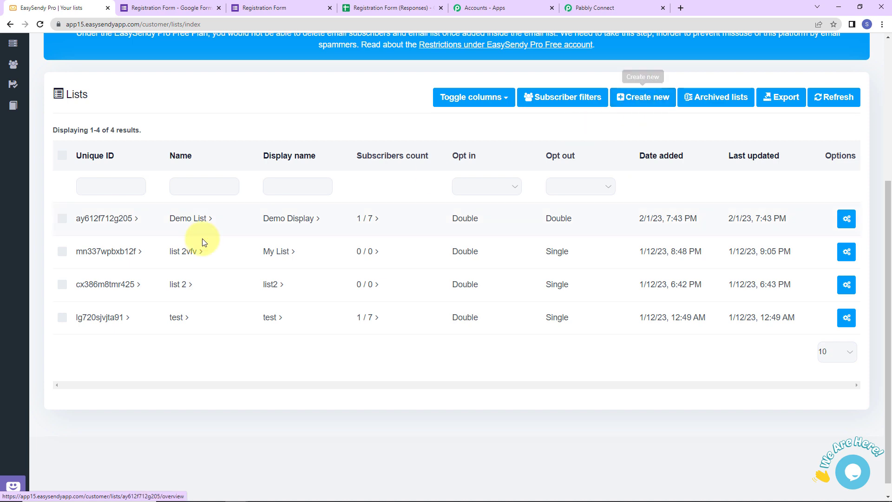
pyautogui.click(196, 220)
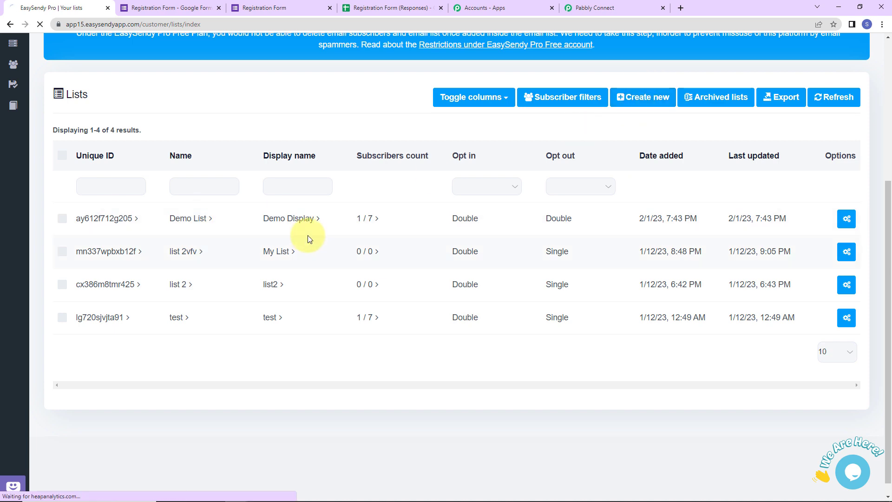
pyautogui.scroll(-5, 320, 298)
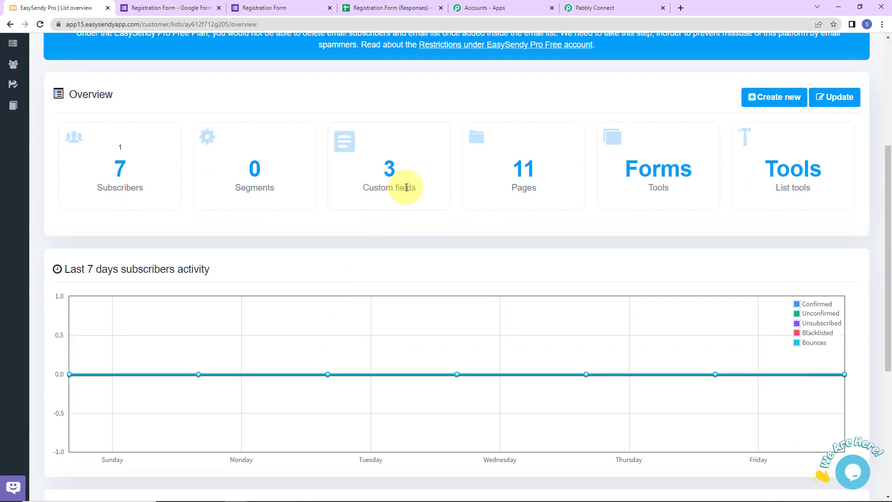
pyautogui.click(389, 169)
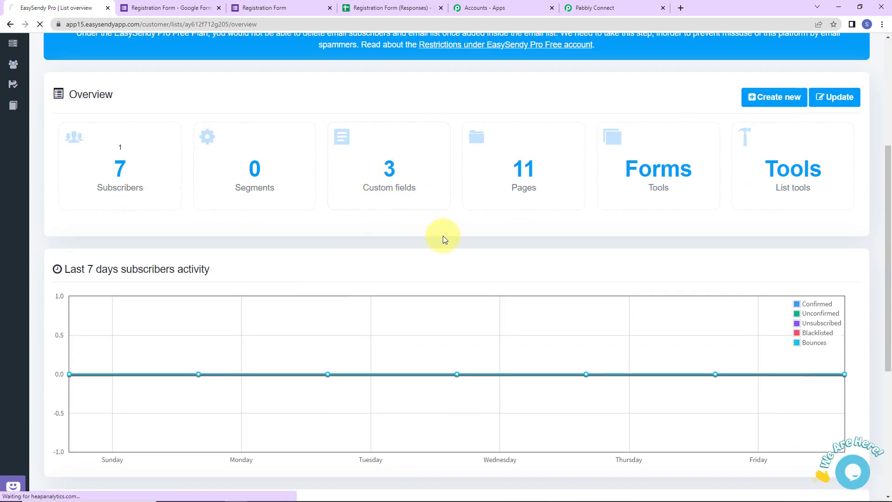
pyautogui.scroll(-5, 443, 235)
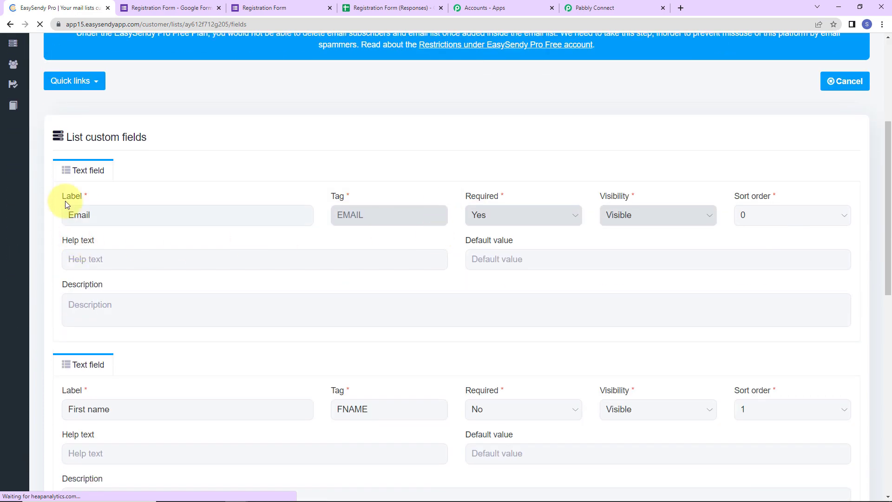
pyautogui.scroll(-7, 125, 221)
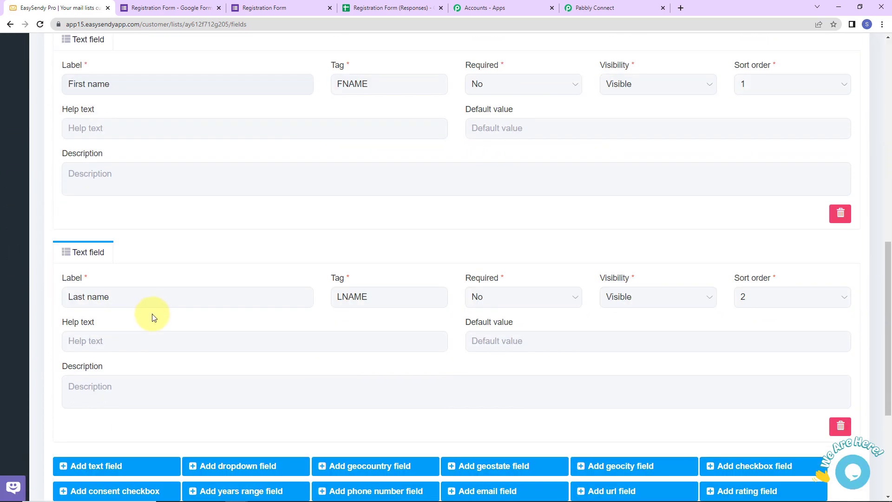
# Return to Pabbly Connect, close the List UID options and review the action's subscriber fields and the workflow name
pyautogui.click(606, 9)
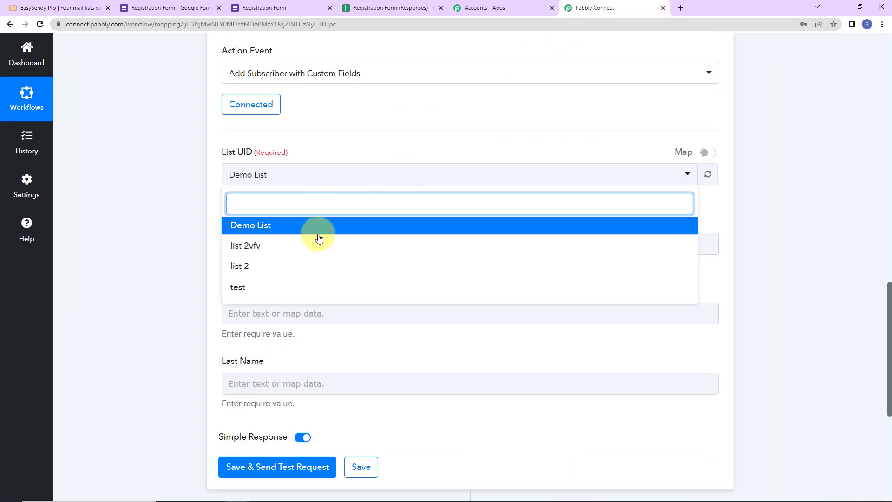
pyautogui.scroll(-5, 170, 173)
pyautogui.click(171, 174)
pyautogui.scroll(5, 183, 181)
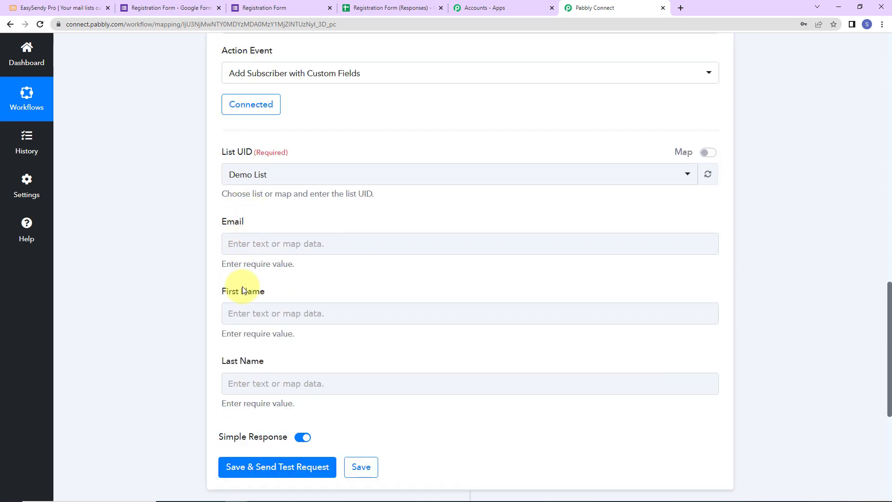
pyautogui.click(248, 378)
pyautogui.scroll(20, 248, 378)
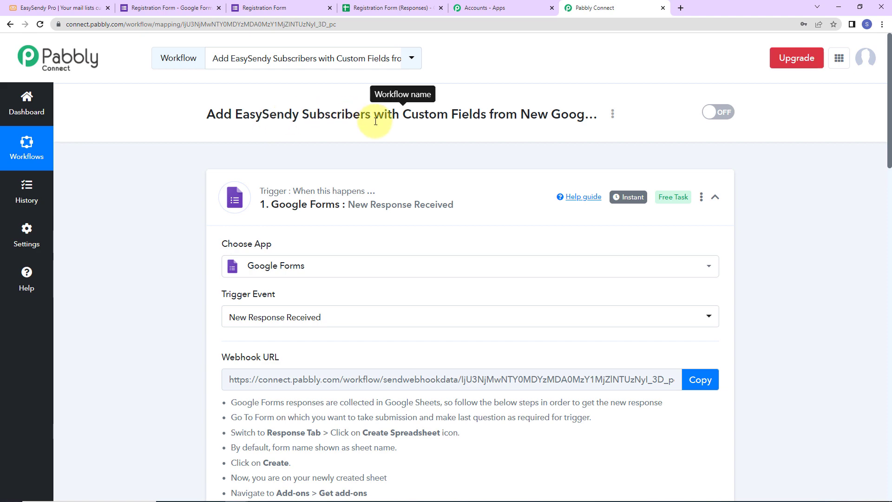
pyautogui.scroll(-15, 459, 219)
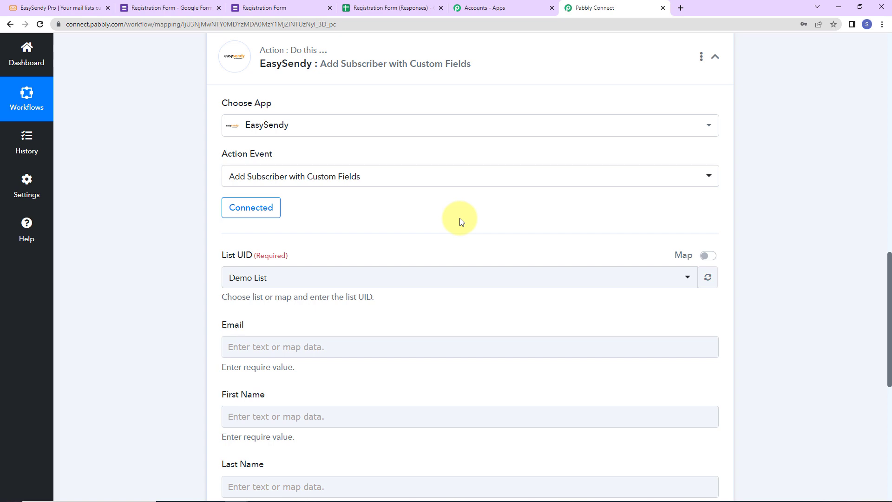
# Switch to EasySendy and add a new phone number field to Demo List's custom fields
pyautogui.click(67, 15)
pyautogui.scroll(8, 320, 135)
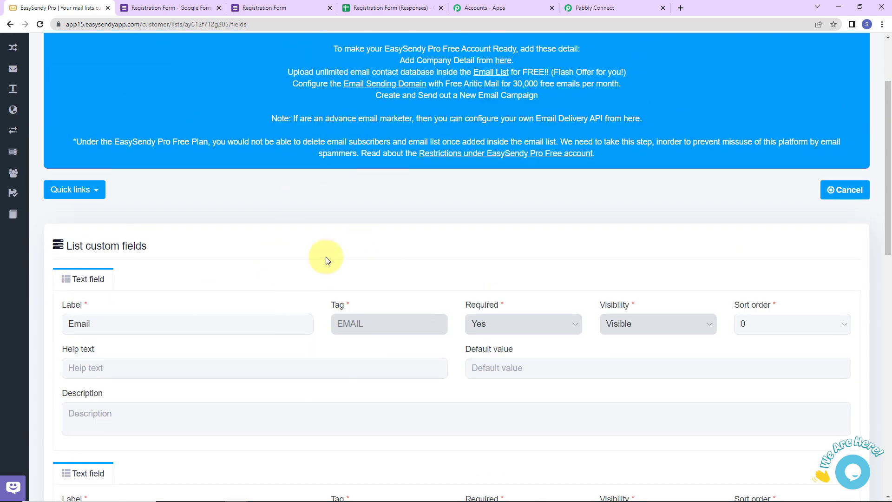
pyautogui.scroll(-5, 325, 259)
pyautogui.scroll(-8, 326, 260)
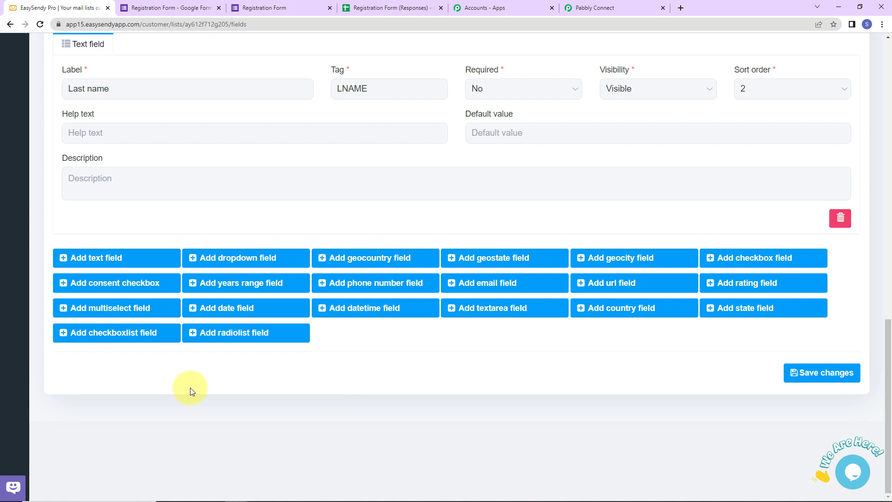
pyautogui.click(400, 284)
# Label the new phone number field Phone Number and set its tag to PNUMBER
pyautogui.click(98, 304)
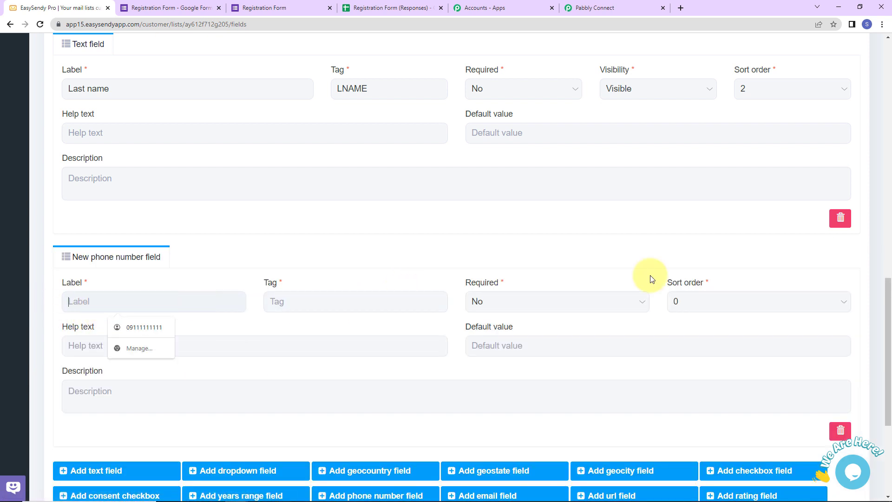
pyautogui.write('Phone Number')
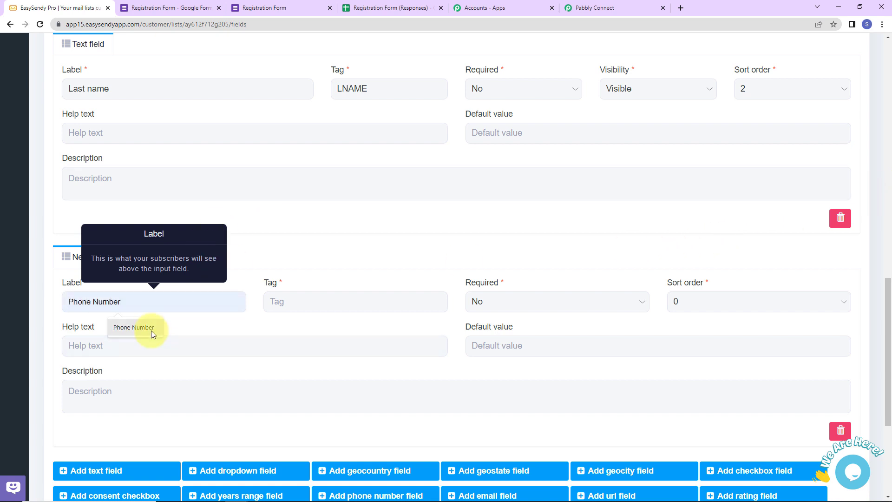
pyautogui.click(151, 328)
pyautogui.click(306, 300)
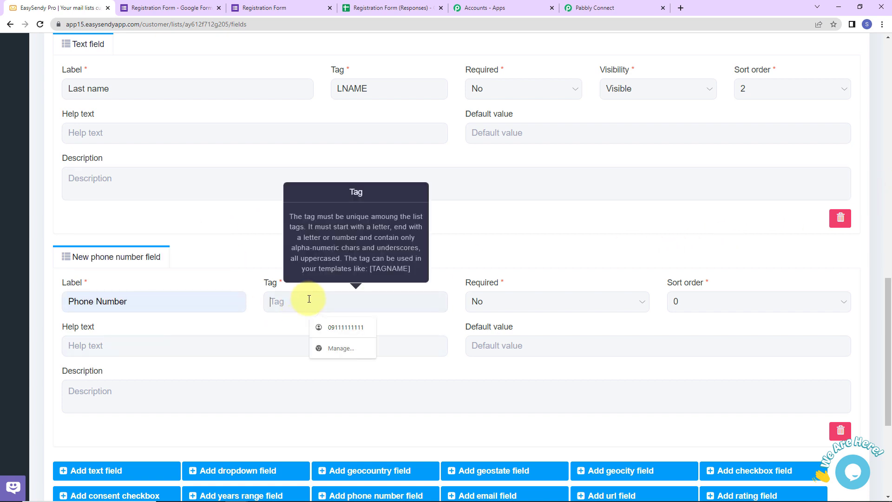
pyautogui.write('P')
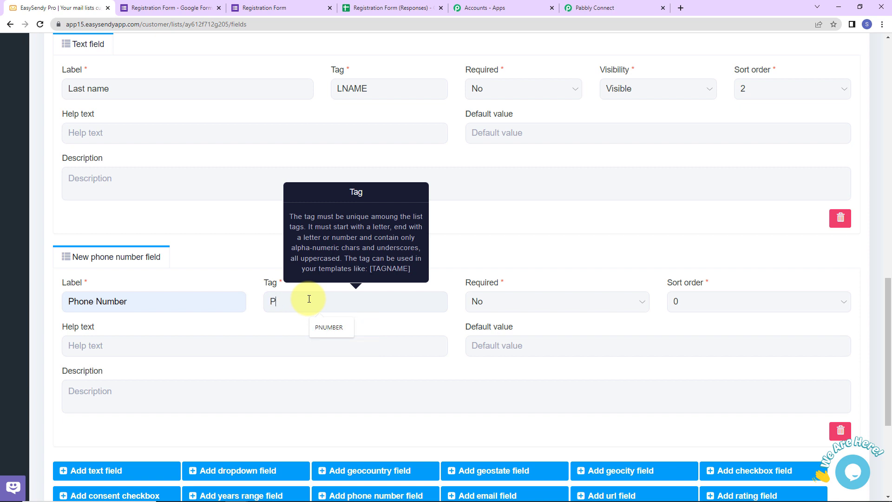
pyautogui.click(310, 328)
# Enter the suggested phone number without its leading zero as the field's help text and save the custom fields
pyautogui.click(114, 347)
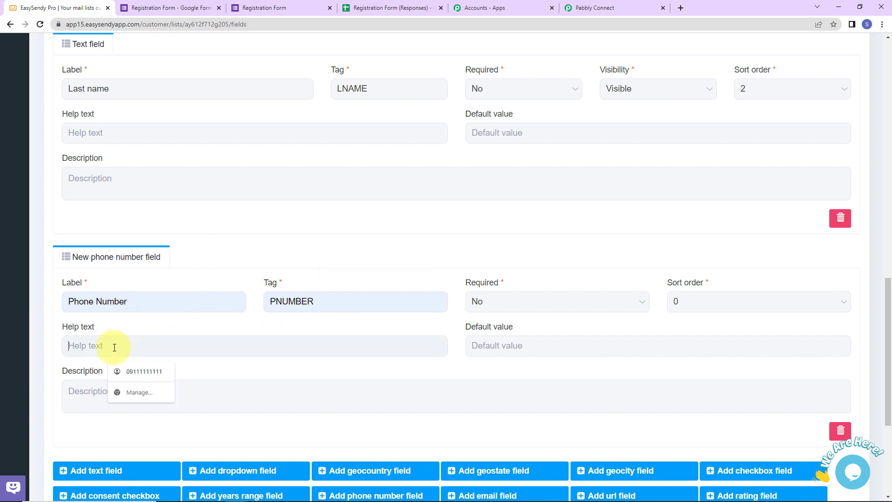
pyautogui.click(133, 372)
pyautogui.click(71, 347)
pyautogui.press('BackSpace')
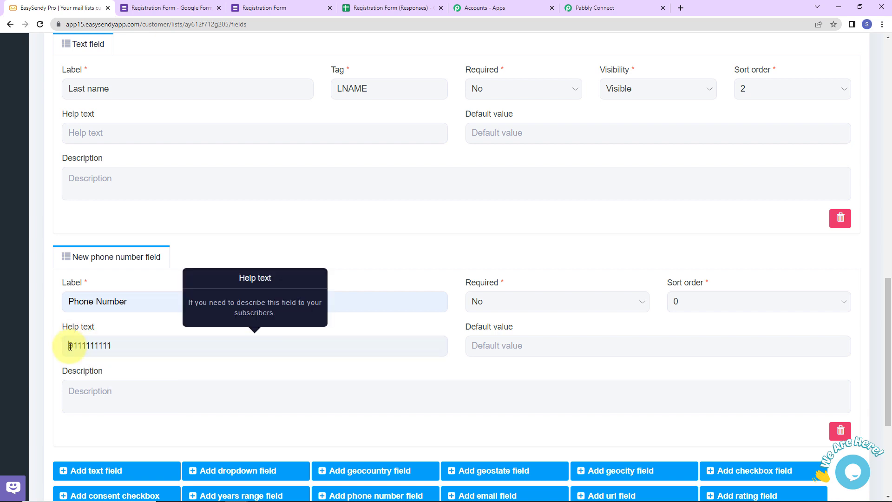
pyautogui.click(121, 391)
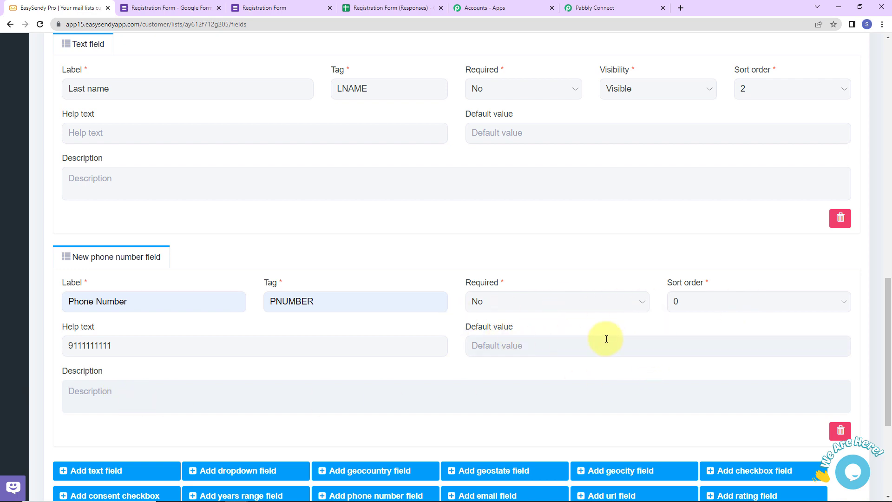
pyautogui.scroll(-5, 659, 329)
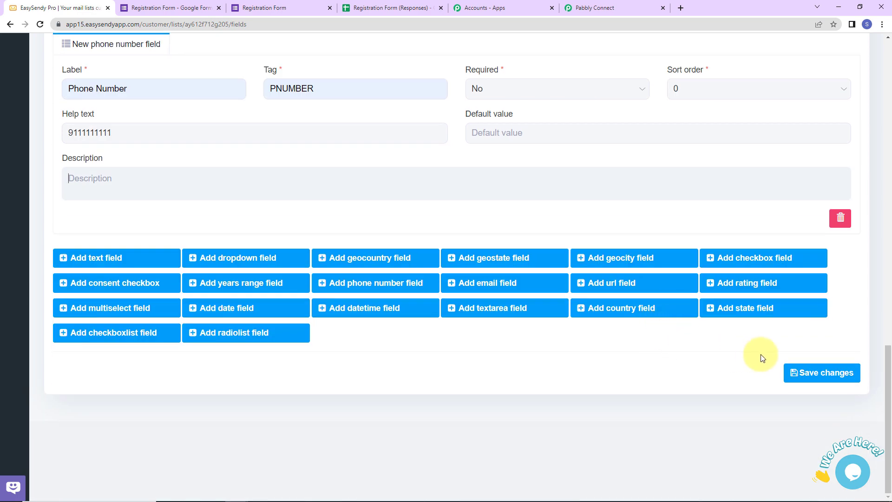
pyautogui.click(809, 372)
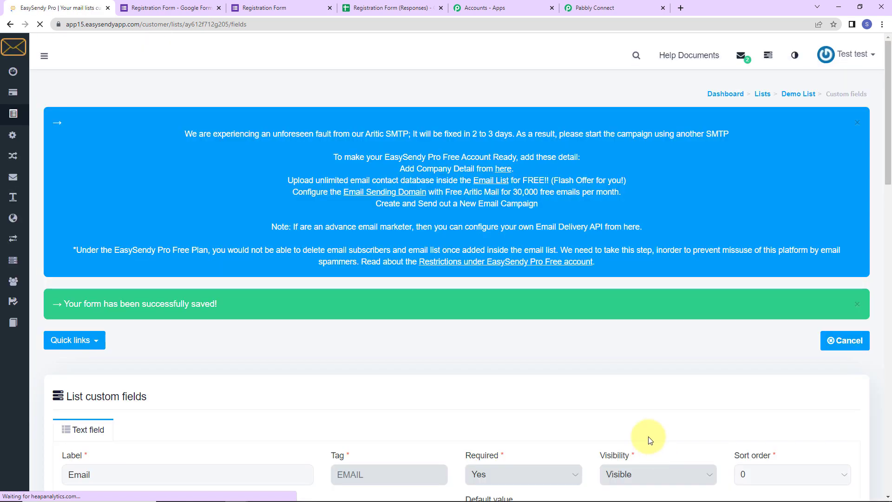
# Switch to Pabbly Connect and refresh the List UID data of the EasySendy action for Demo List
pyautogui.click(576, 9)
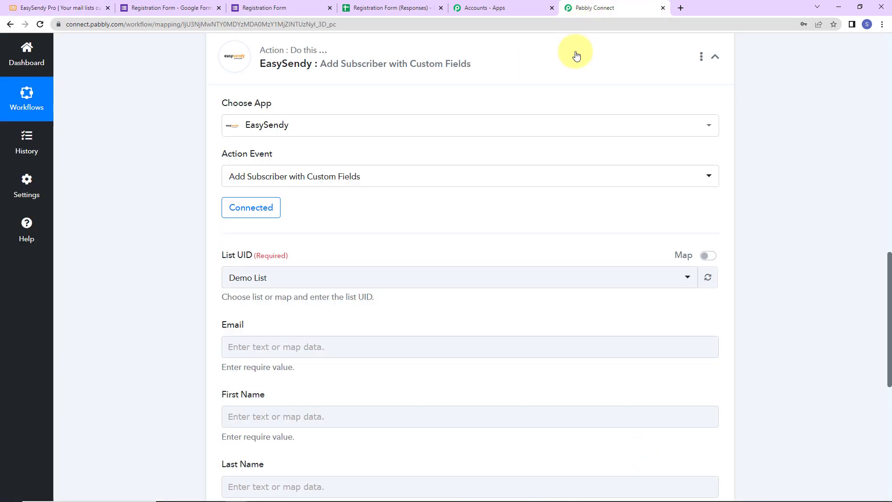
pyautogui.click(708, 278)
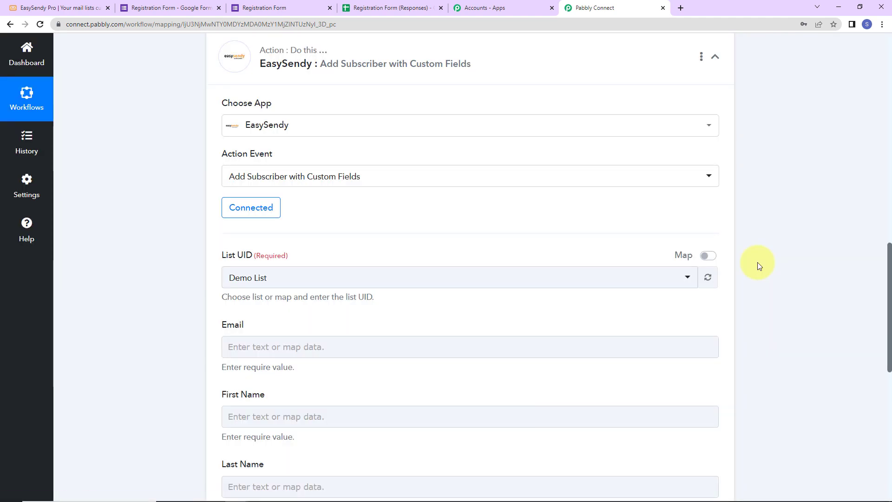
pyautogui.scroll(-2, 534, 394)
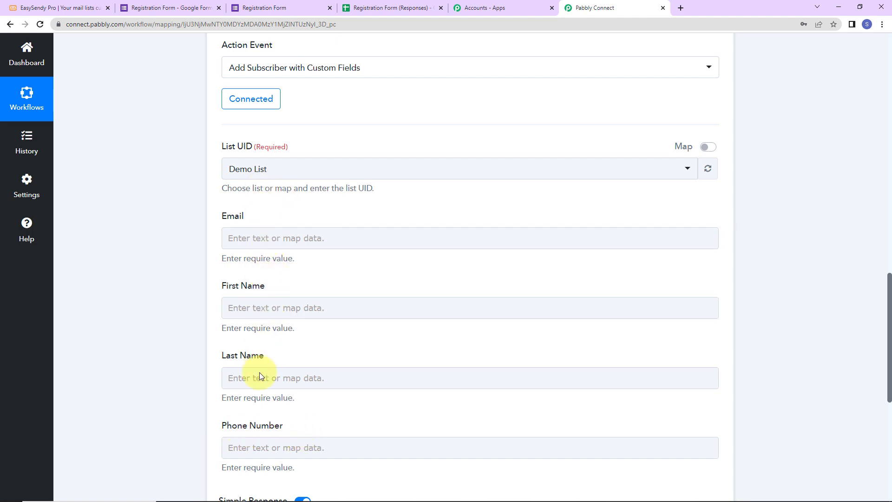
# Map the action's Email field to Email Address from the Google Forms response
pyautogui.click(241, 237)
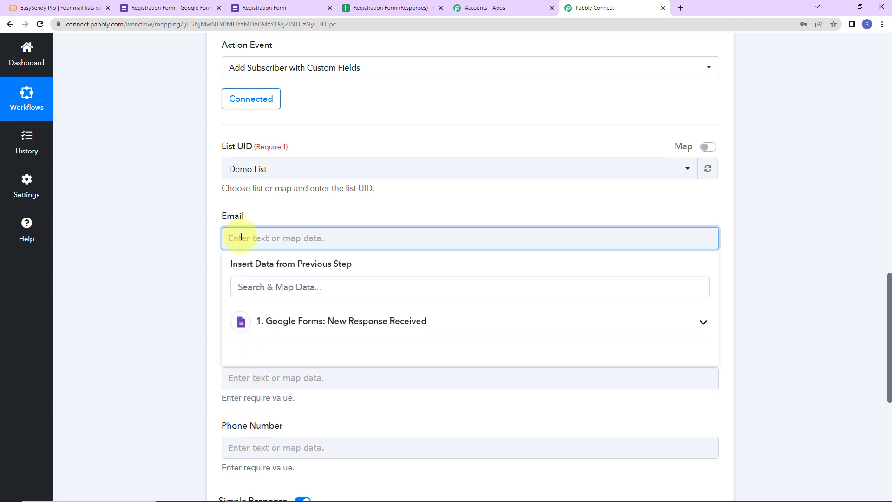
pyautogui.click(285, 323)
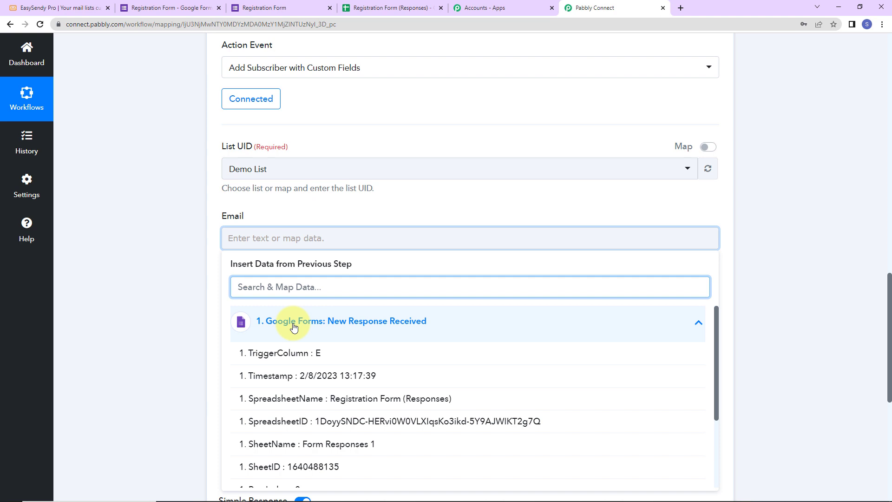
pyautogui.write('em')
pyautogui.click(329, 355)
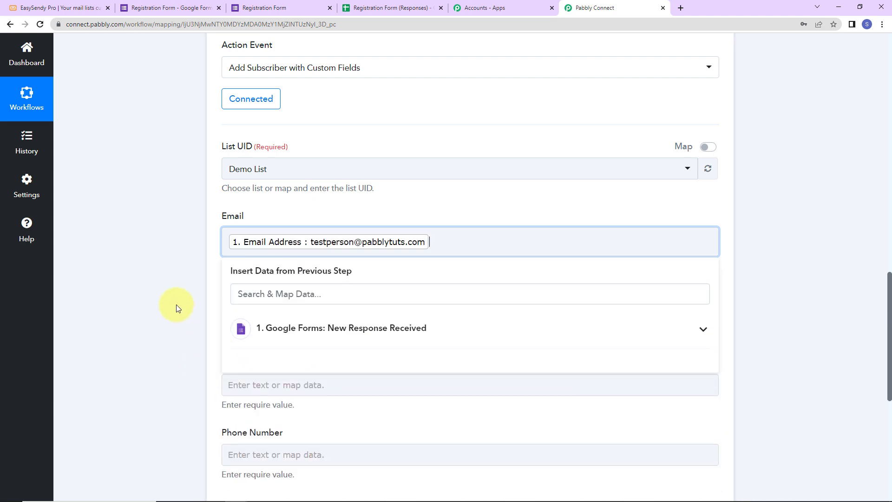
pyautogui.click(176, 308)
# Map the action's First Name field to First Name from the Google Forms response
pyautogui.scroll(-2, 298, 225)
pyautogui.click(300, 202)
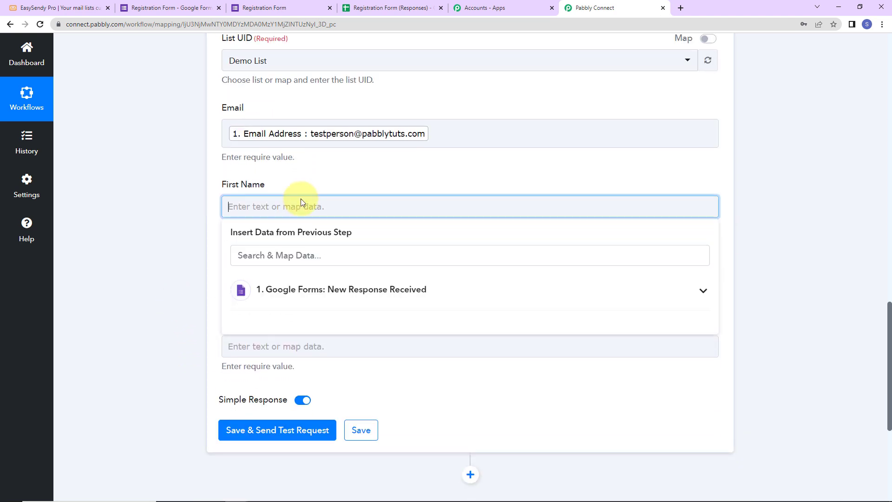
pyautogui.click(315, 299)
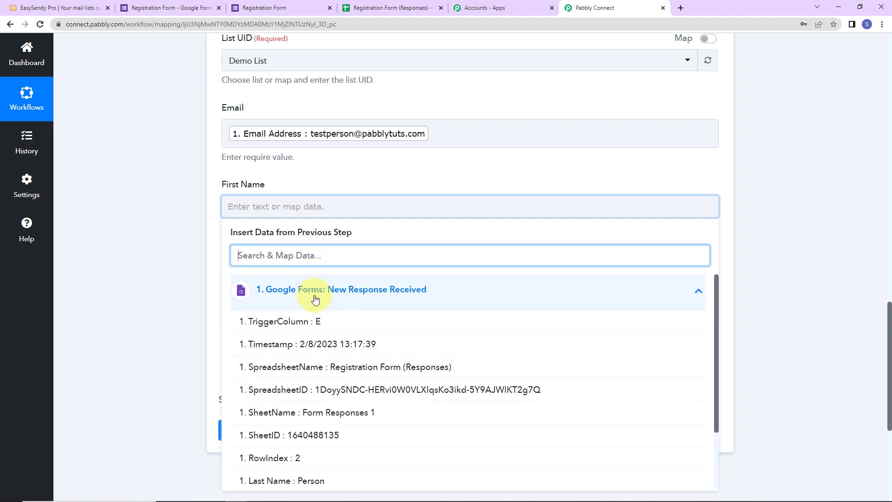
pyautogui.write('nam')
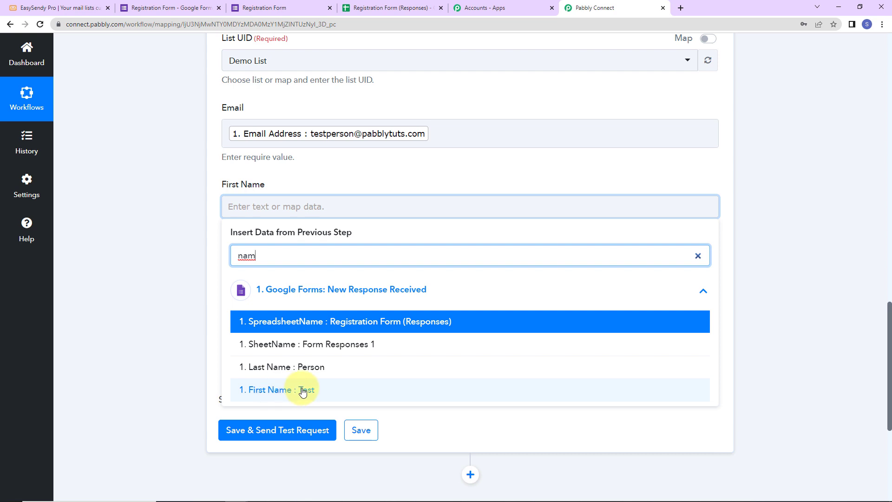
pyautogui.click(294, 391)
# Map the action's Last Name field to Last Name from the Google Forms response
pyautogui.click(282, 286)
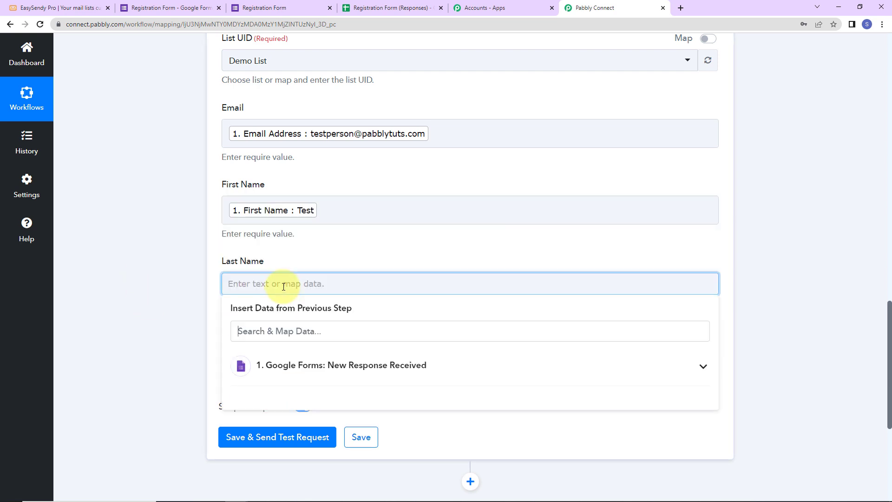
pyautogui.click(305, 370)
pyautogui.write('nam')
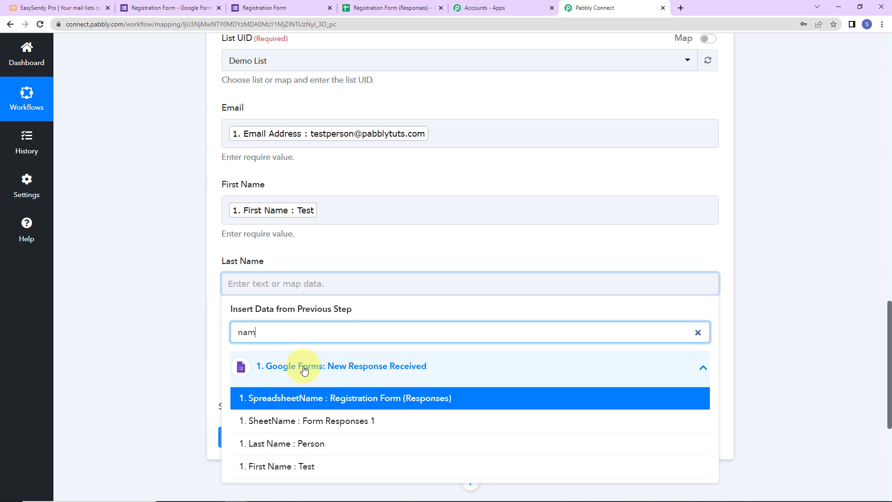
pyautogui.click(321, 448)
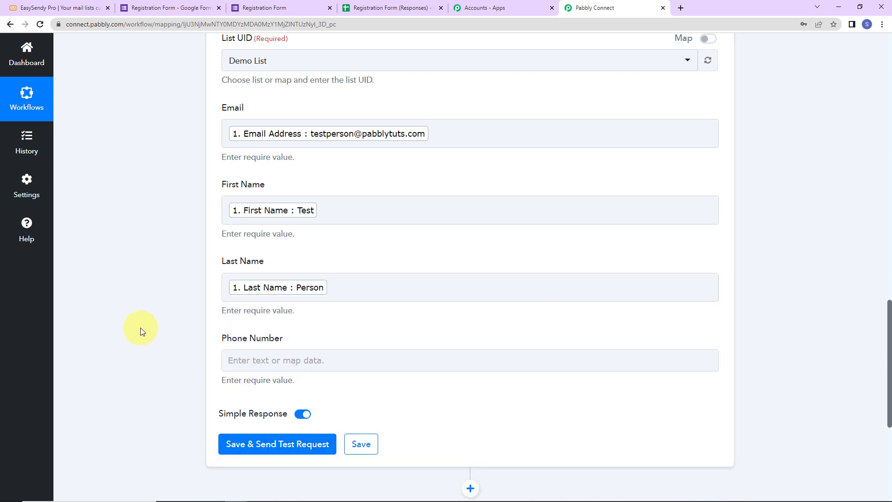
# Map the action's Phone Number field to Contact Number from the Google Forms response
pyautogui.scroll(-2, 186, 283)
pyautogui.click(284, 252)
pyautogui.click(300, 336)
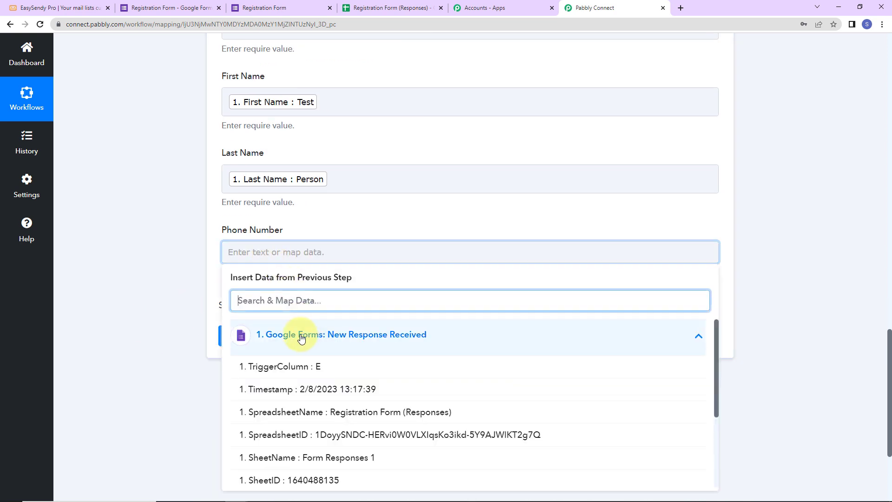
pyautogui.write('num')
pyautogui.click(307, 366)
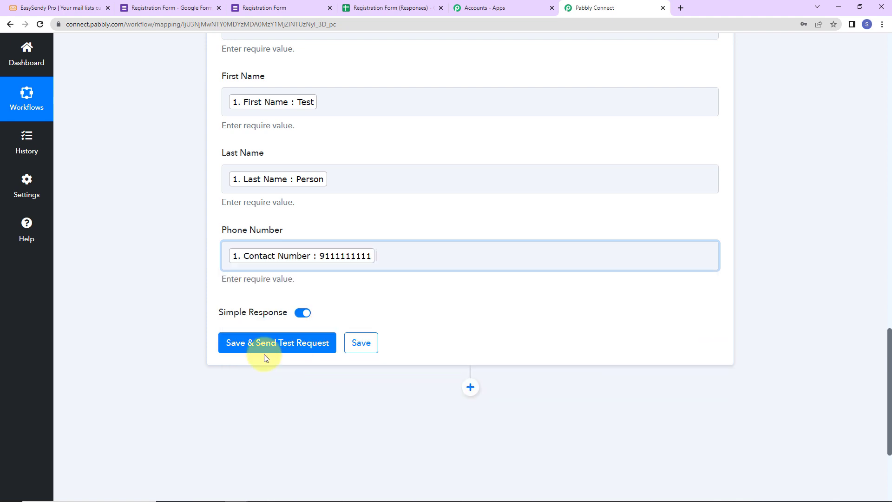
pyautogui.click(155, 281)
# Save the EasySendy action, send a test request and check the status in the received response
pyautogui.click(264, 348)
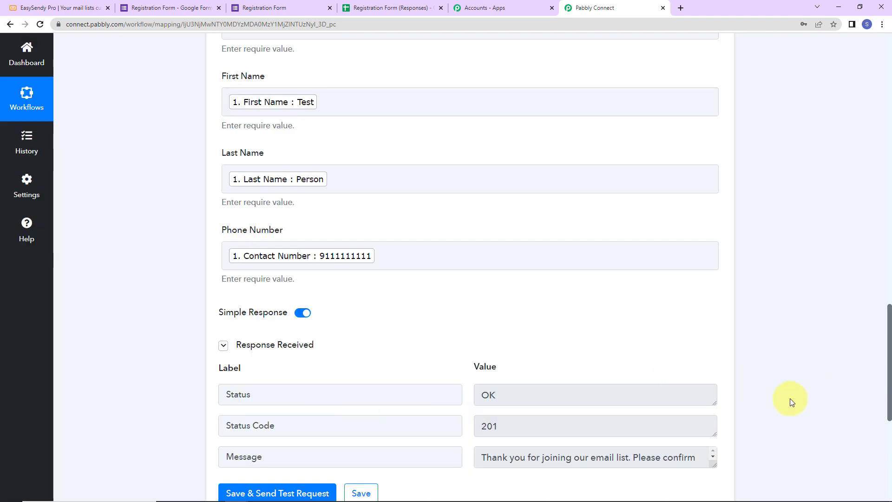
pyautogui.scroll(-3, 790, 398)
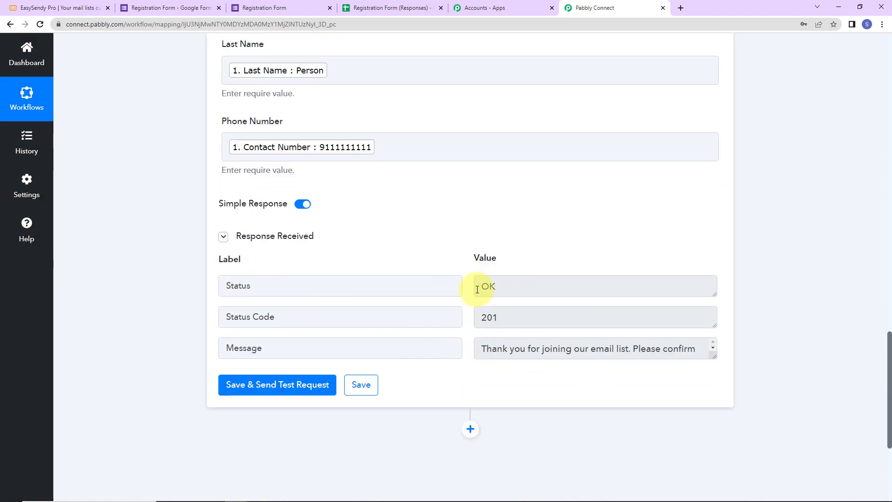
pyautogui.moveTo(479, 288); pyautogui.dragTo(515, 285)
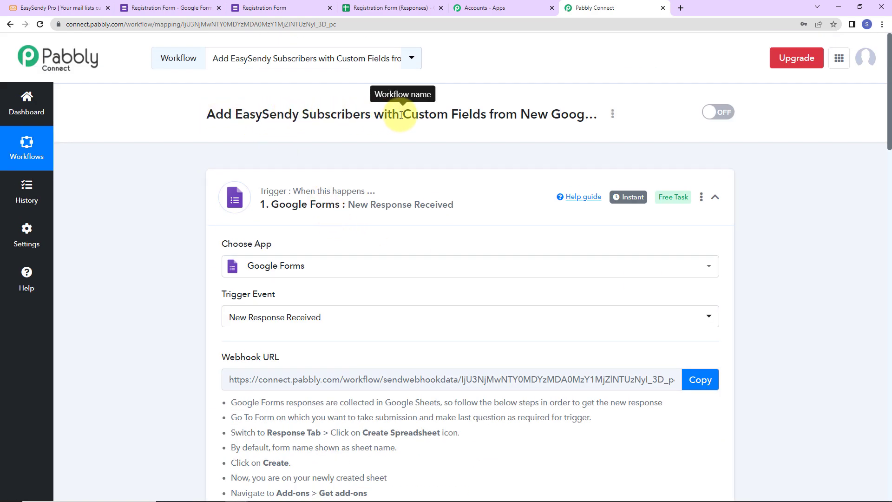
# Switch to EasySendy, open Demo List's subscribers and check the newest subscriber's email and phone number
pyautogui.click(51, 8)
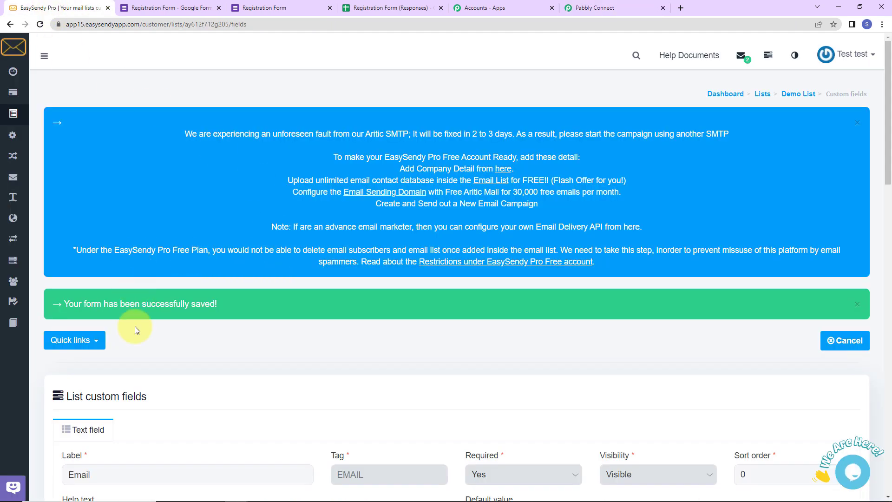
pyautogui.scroll(-5, 219, 319)
pyautogui.scroll(5, 139, 232)
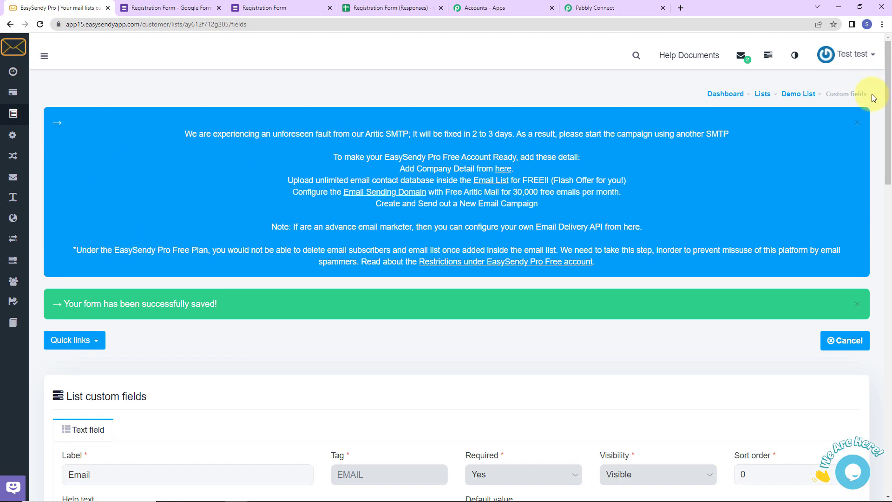
pyautogui.click(799, 94)
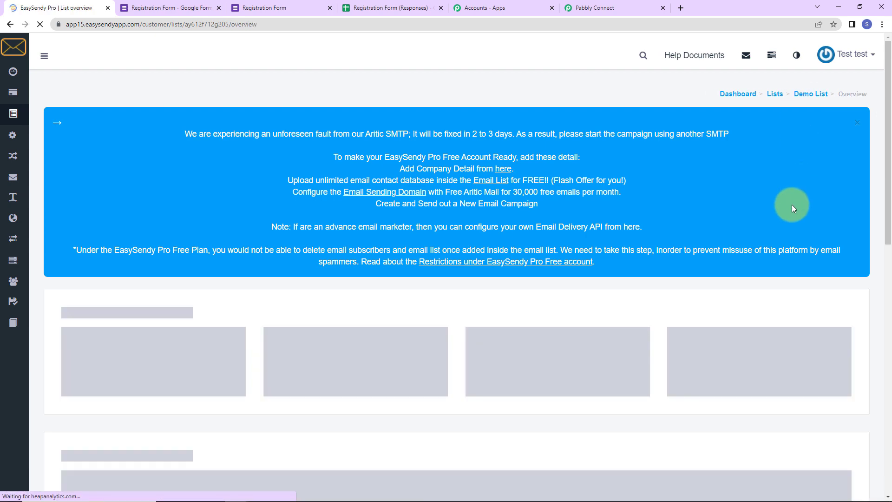
pyautogui.scroll(-2, 418, 286)
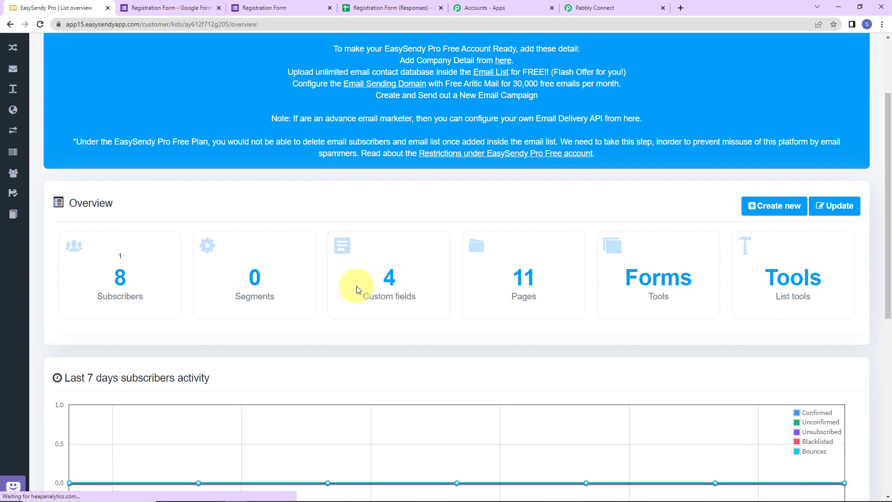
pyautogui.click(122, 282)
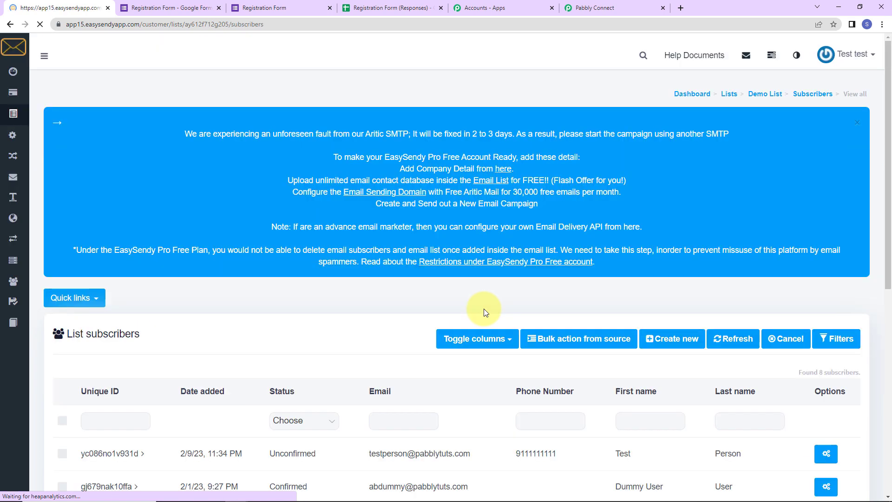
pyautogui.scroll(-3, 484, 311)
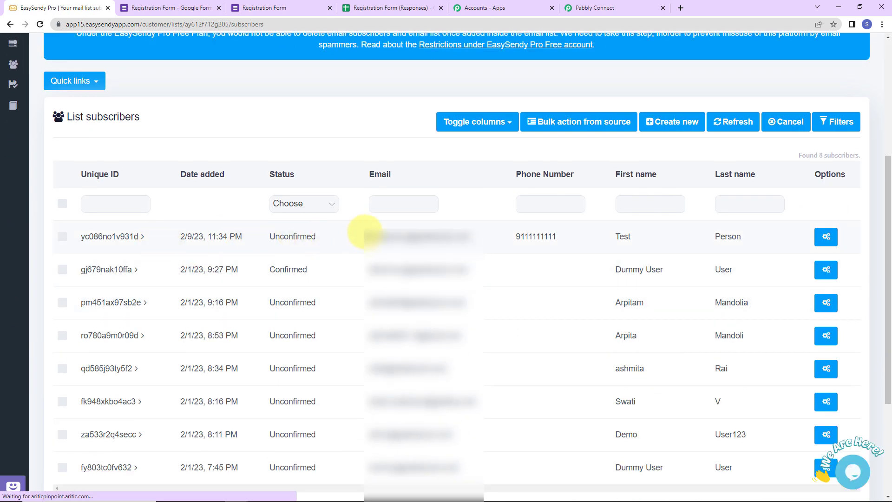
pyautogui.moveTo(365, 236); pyautogui.dragTo(544, 240)
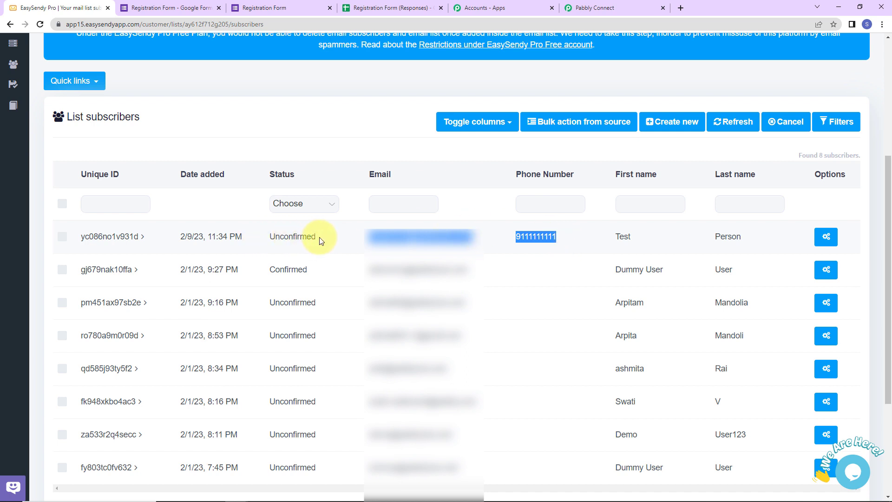
# Return to Pabbly Connect and review the workflow down to the EasySendy action's test response
pyautogui.click(579, 6)
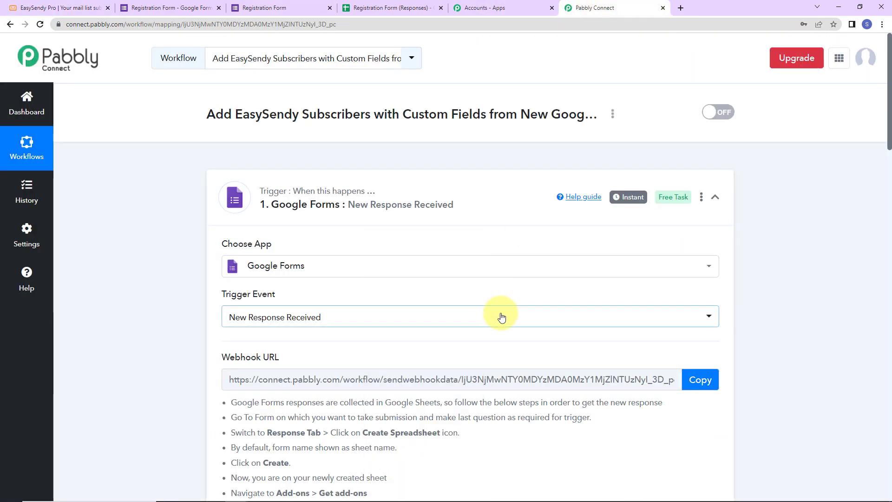
pyautogui.scroll(-20, 498, 313)
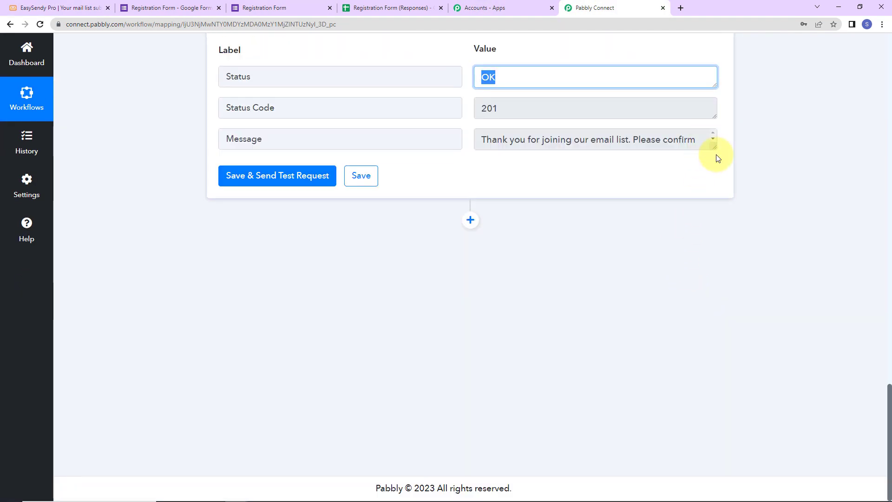
# Expand the response's Message value to read it, and complete the subscription through the "Please confirm your subscription" email in Gmail
pyautogui.moveTo(715, 150); pyautogui.dragTo(718, 208)
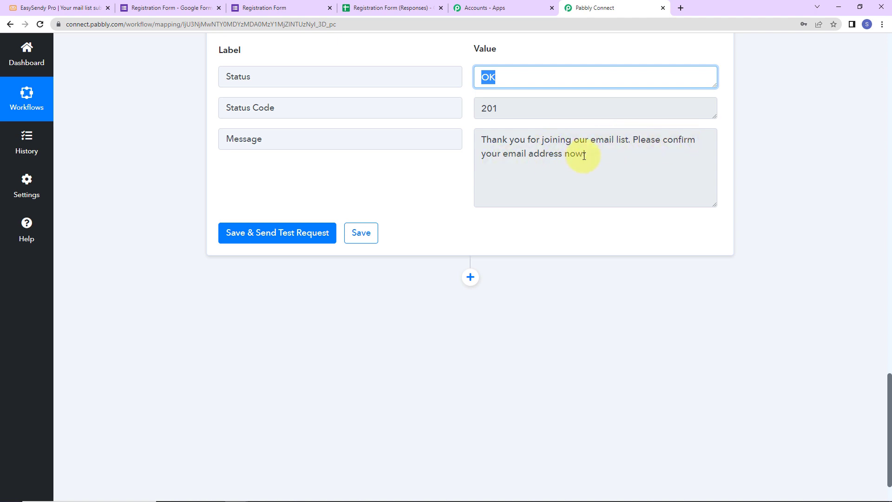
pyautogui.click(680, 8)
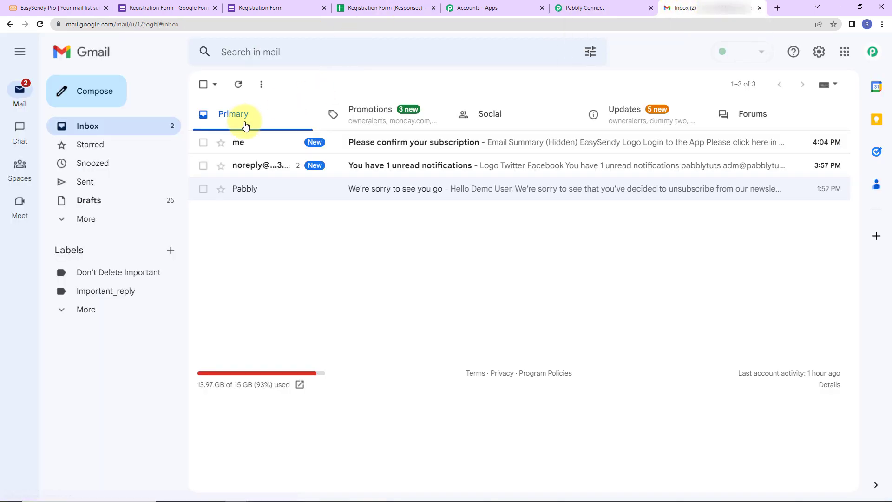
pyautogui.click(393, 145)
pyautogui.scroll(-3, 586, 296)
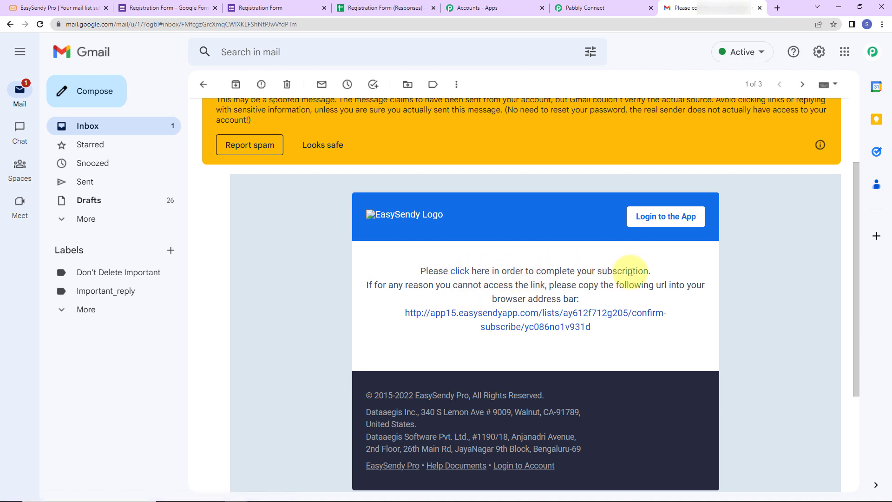
pyautogui.click(460, 271)
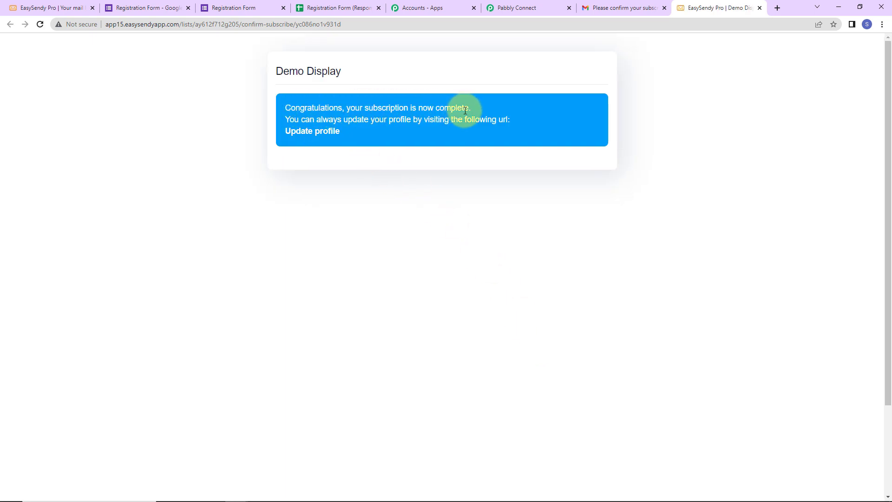
# Switch to EasySendy, reload the list's subscribers and check the newest subscriber's status
pyautogui.click(45, 8)
pyautogui.moveTo(22, 91)
pyautogui.click(40, 24)
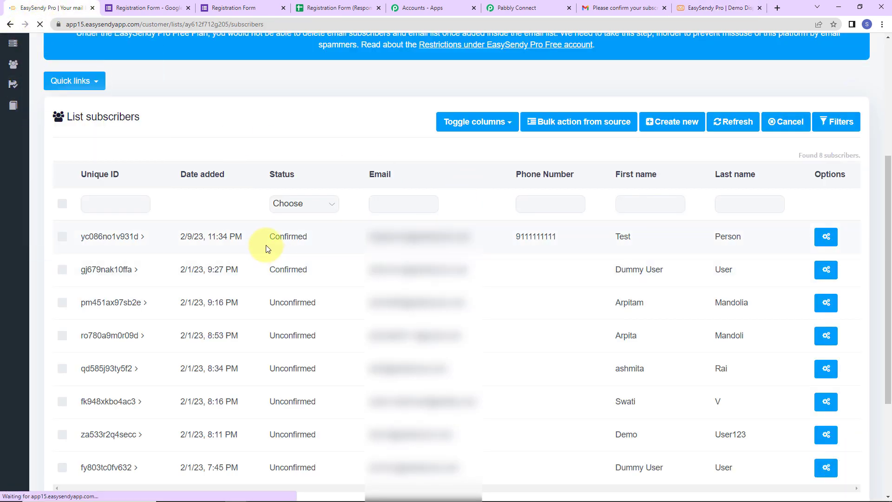
pyautogui.moveTo(266, 244); pyautogui.dragTo(311, 239)
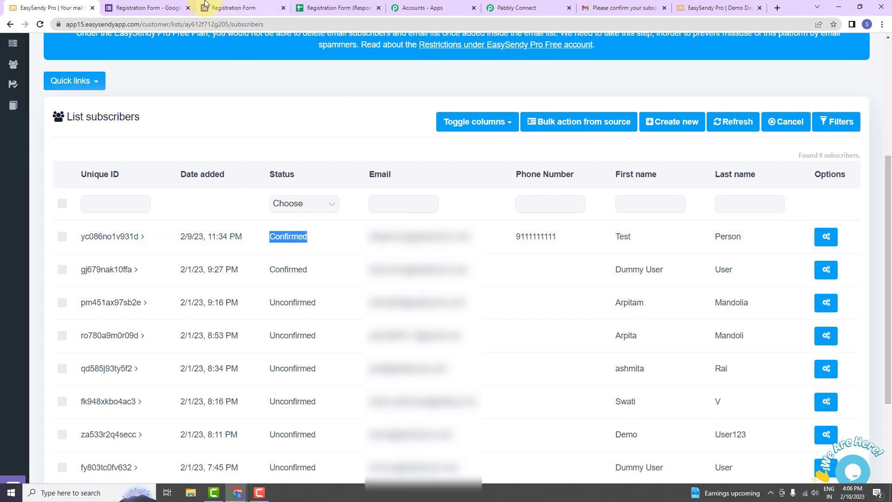
# Switch to the Registration Form, start another response and fill in the test subscriber's first and last name
pyautogui.click(236, 6)
pyautogui.click(325, 126)
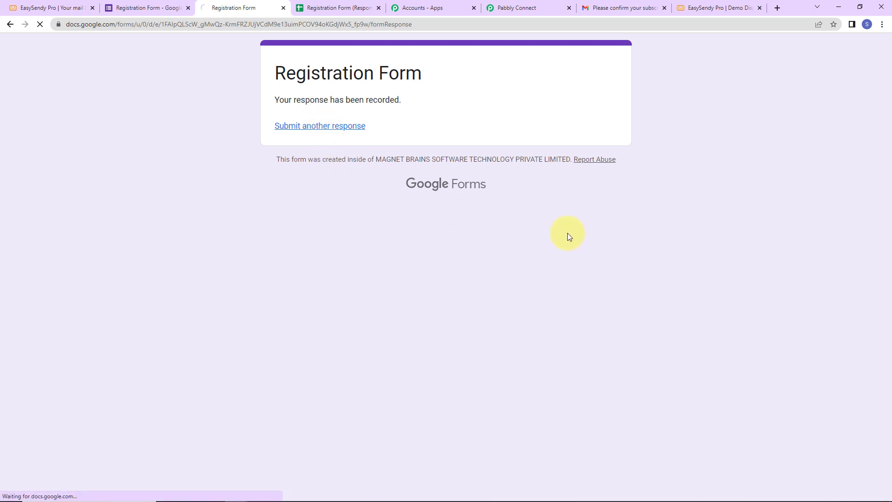
pyautogui.click(325, 213)
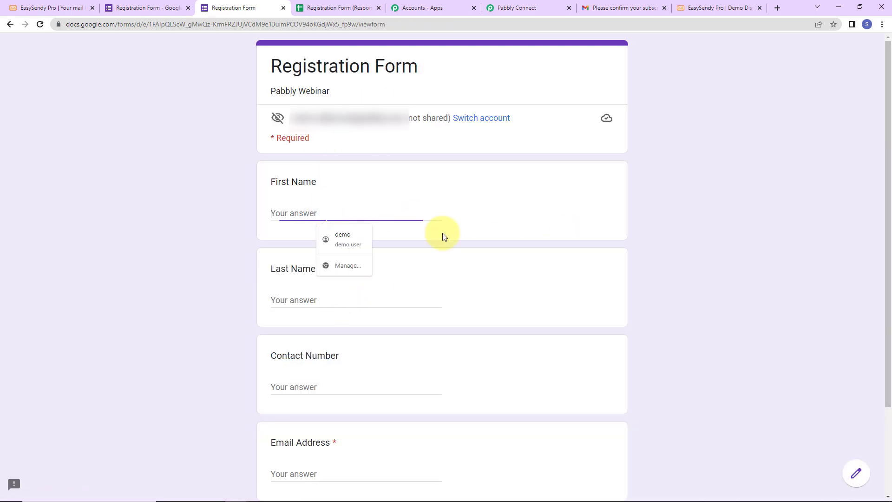
pyautogui.write('New')
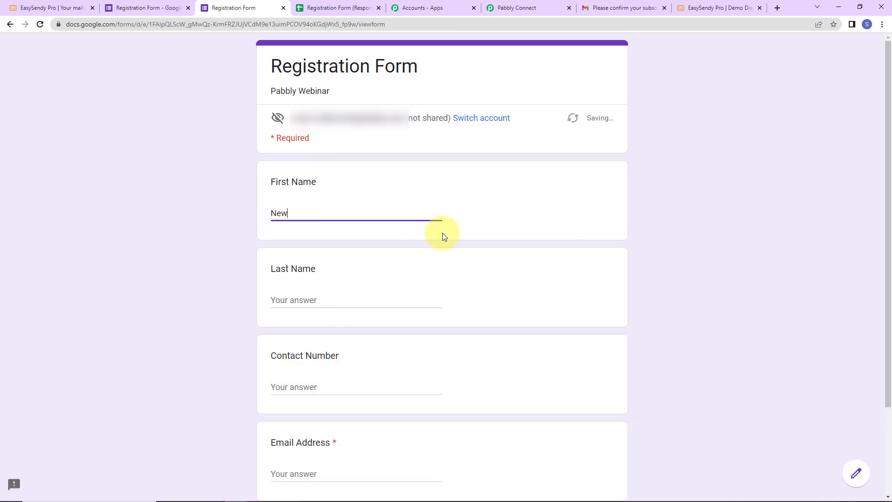
pyautogui.click(294, 294)
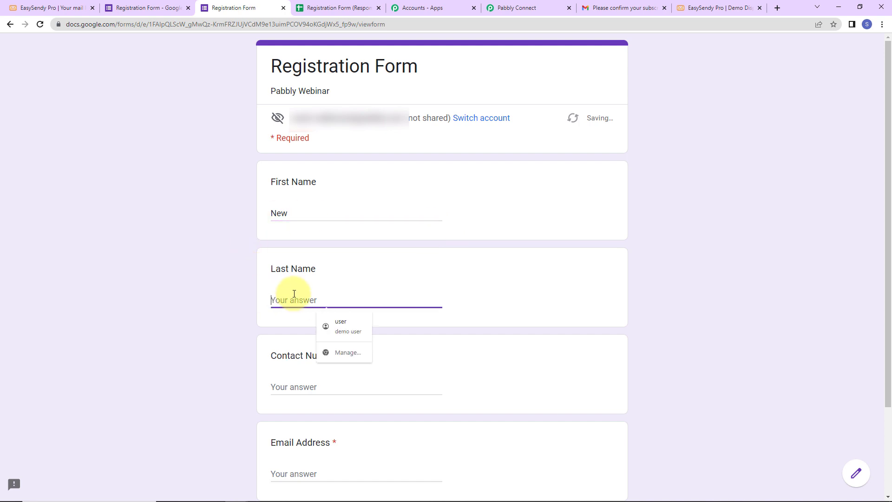
pyautogui.write('Dummy')
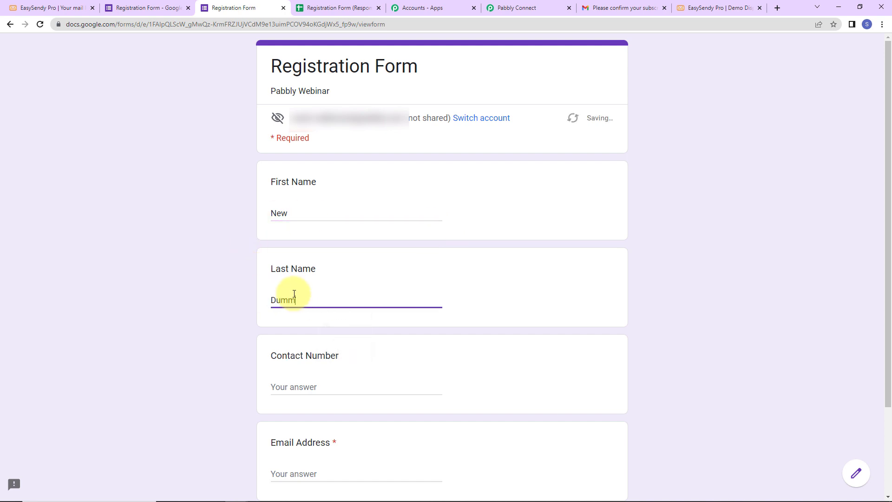
# Fill in the form's Contact Number from the saved demo user suggestion and remove its leading zero
pyautogui.click(314, 398)
pyautogui.click(346, 406)
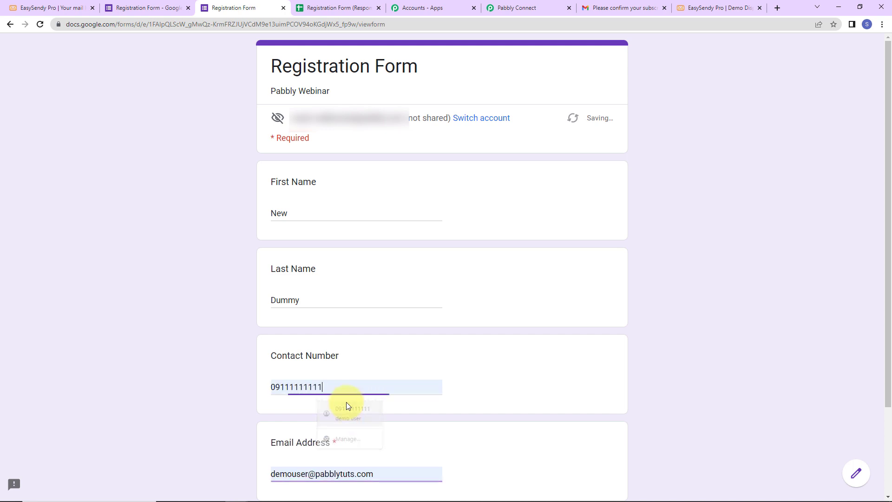
pyautogui.scroll(-3, 346, 405)
pyautogui.click(274, 277)
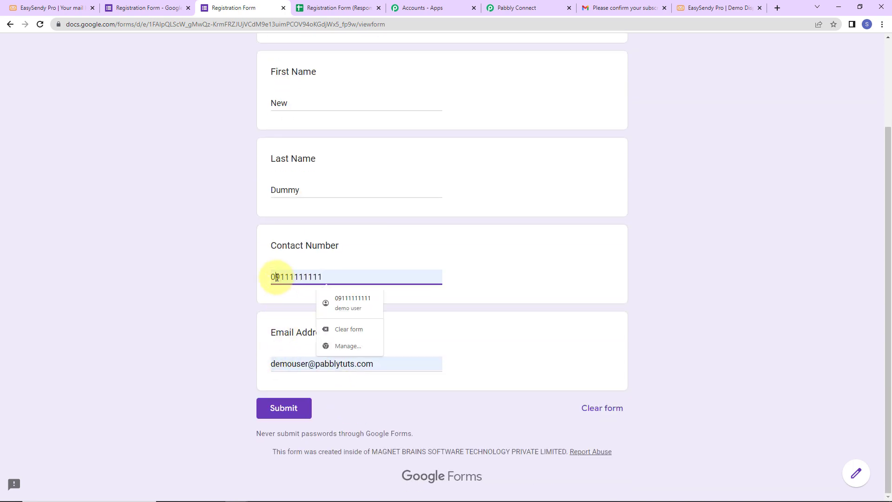
pyautogui.press('BackSpace')
# Replace the part before the @ in the Email Address with the new test subscriber's and submit the form
pyautogui.doubleClick(308, 360)
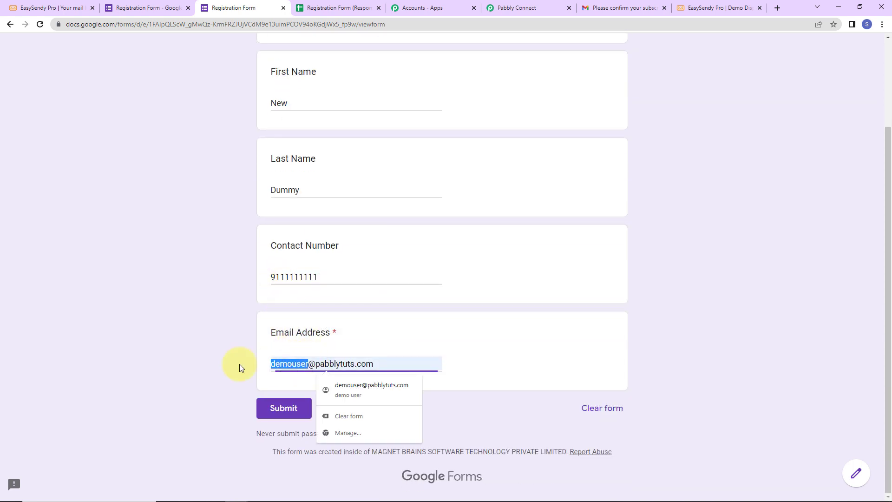
pyautogui.write('new')
pyautogui.write('dummy')
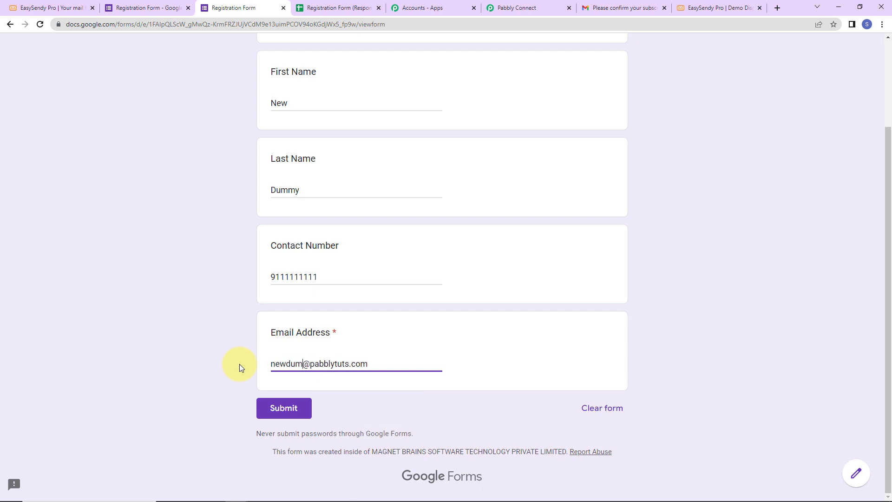
pyautogui.click(295, 409)
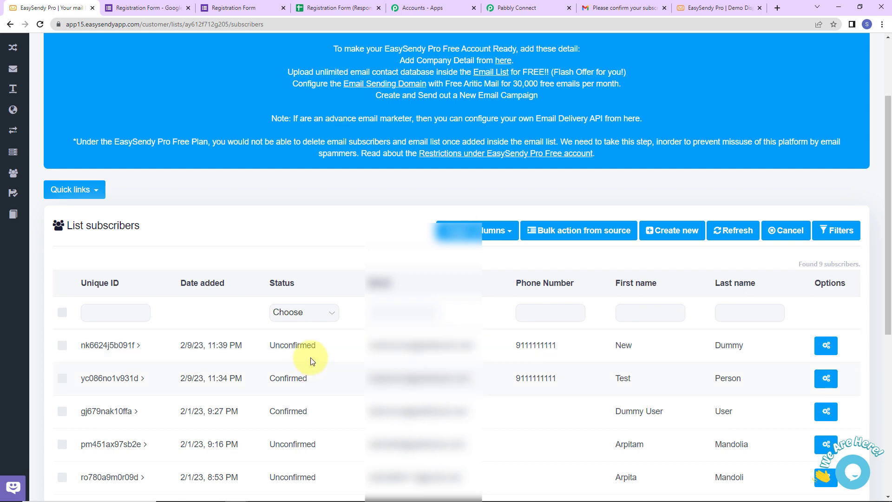
# Switch to Gmail, open the new subscriber's confirmation email from the inbox and follow its link to complete the subscription
pyautogui.click(613, 9)
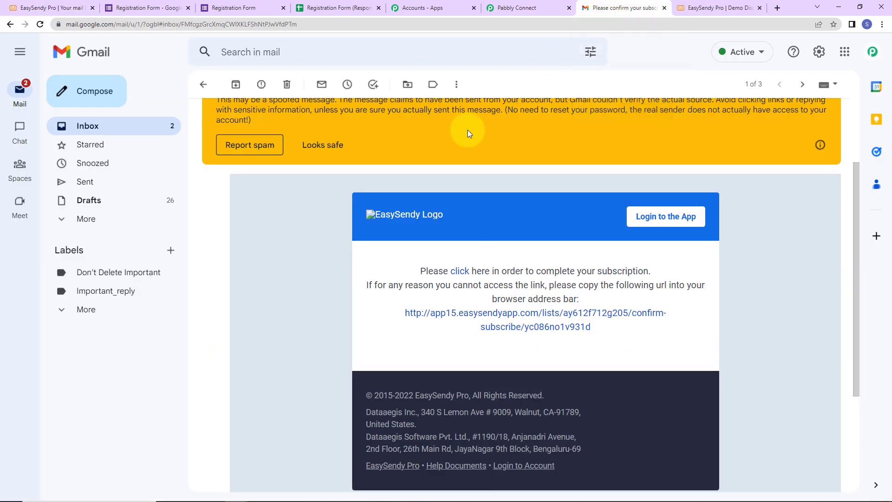
pyautogui.click(89, 125)
pyautogui.click(385, 141)
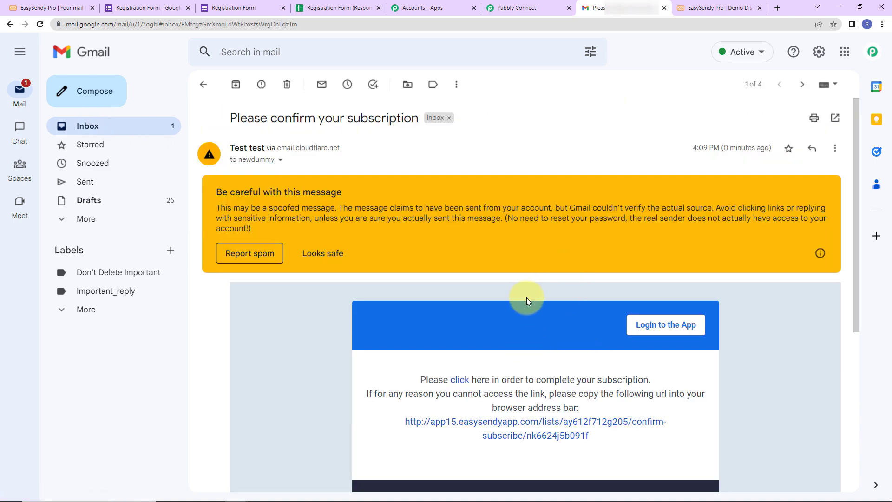
pyautogui.scroll(-2, 526, 297)
pyautogui.click(460, 269)
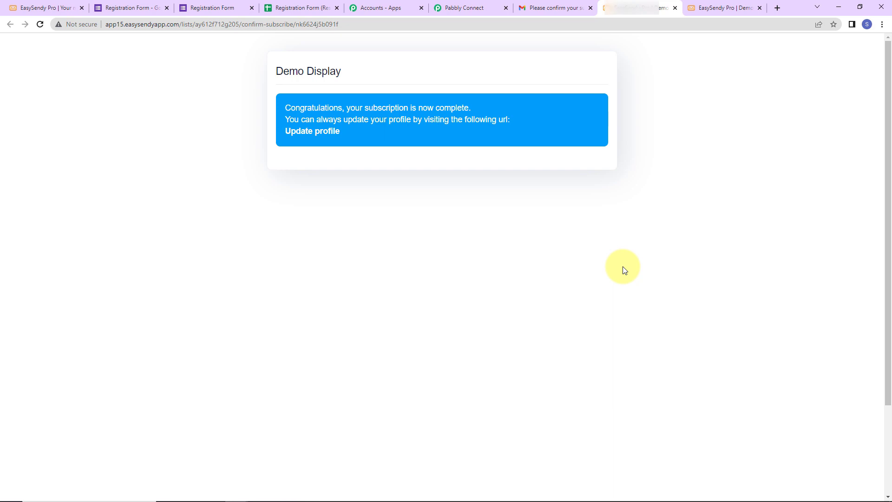
# Reload EasySendy's subscriber list to check the new form respondent's status, and return to the Pabbly Connect workflow
pyautogui.click(41, 8)
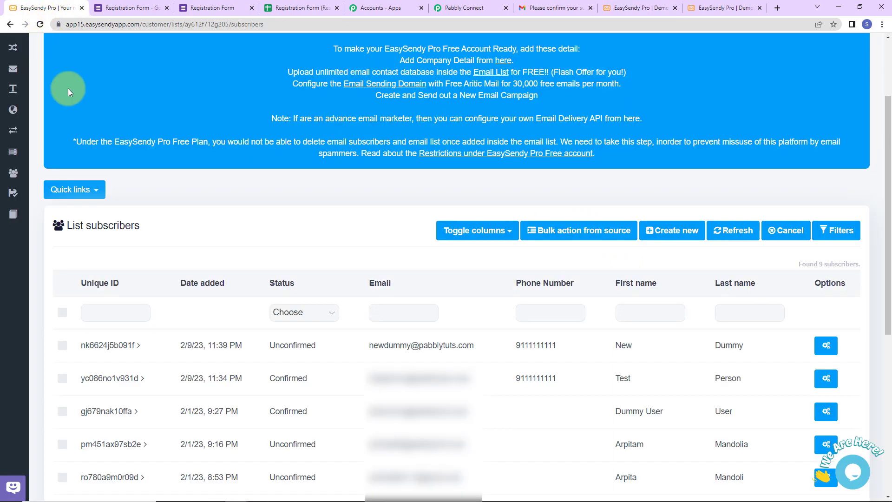
pyautogui.click(40, 22)
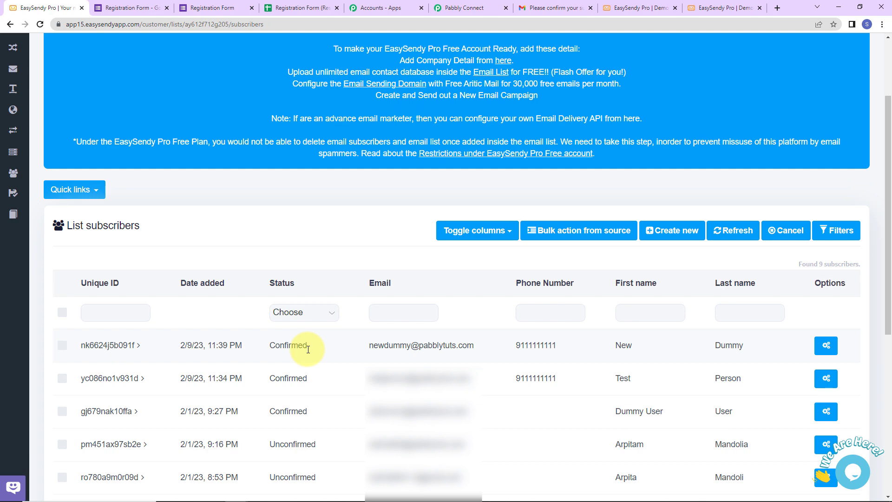
pyautogui.hotkey('ctrl', '6')
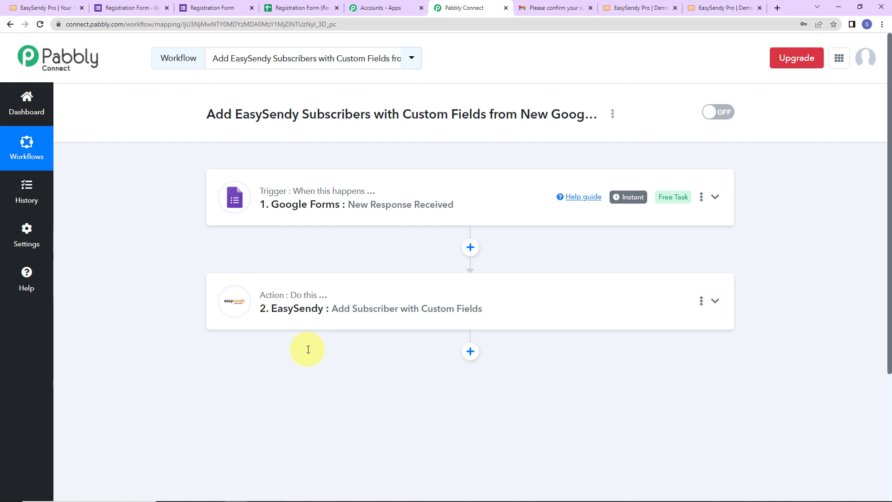